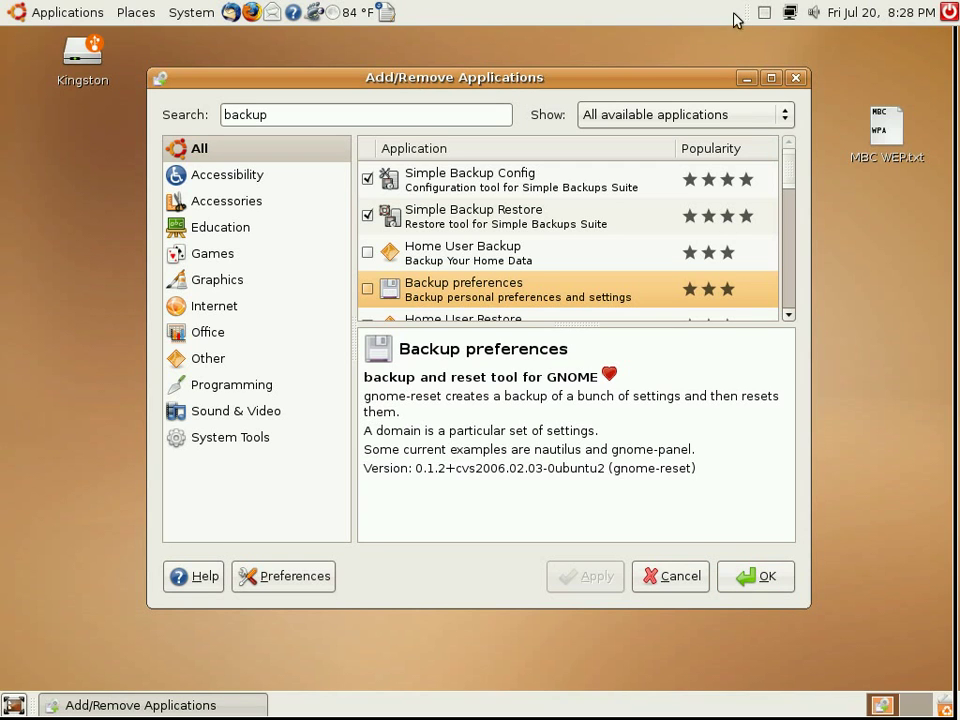
- Minimize the application installer, open Simple Backup Config and set the backup mode to Manual backups only
click(747, 80)
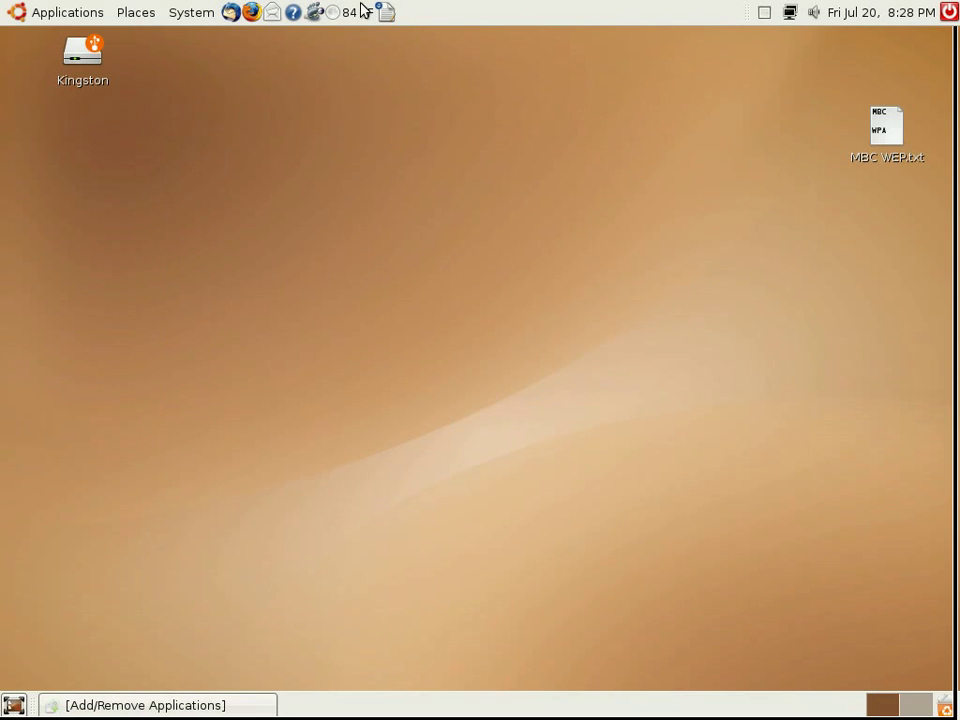
click(217, 19)
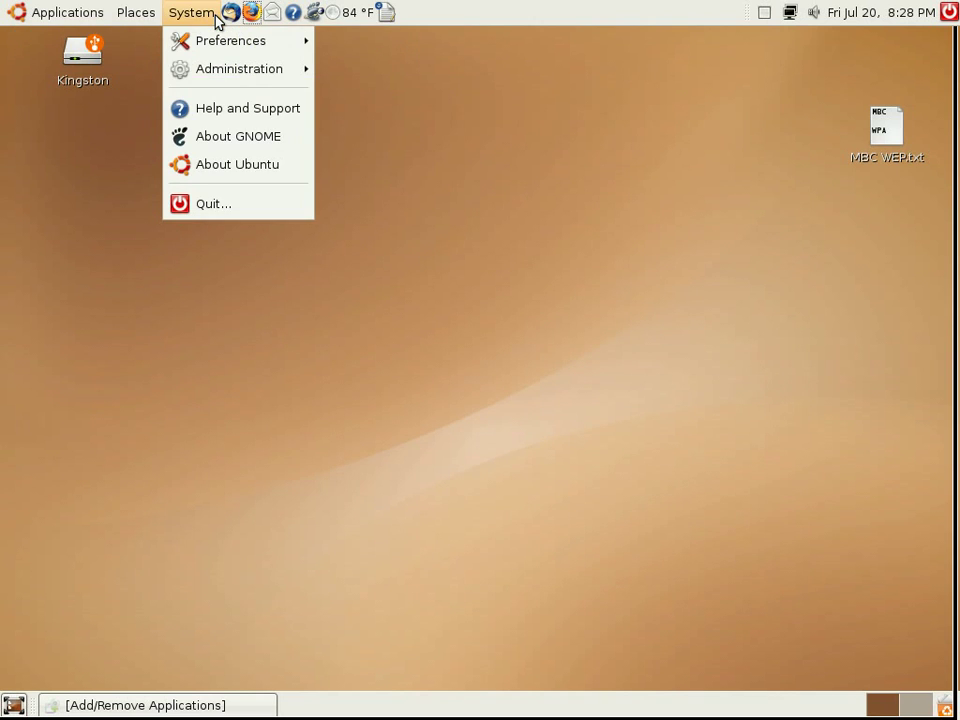
mouse_move(226, 72)
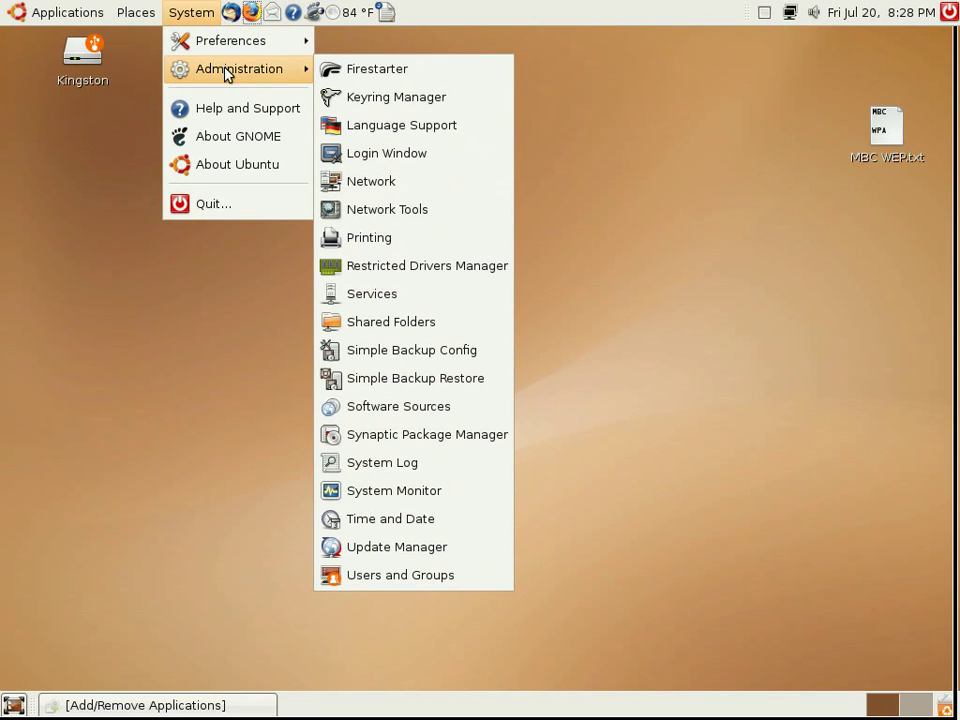
click(418, 352)
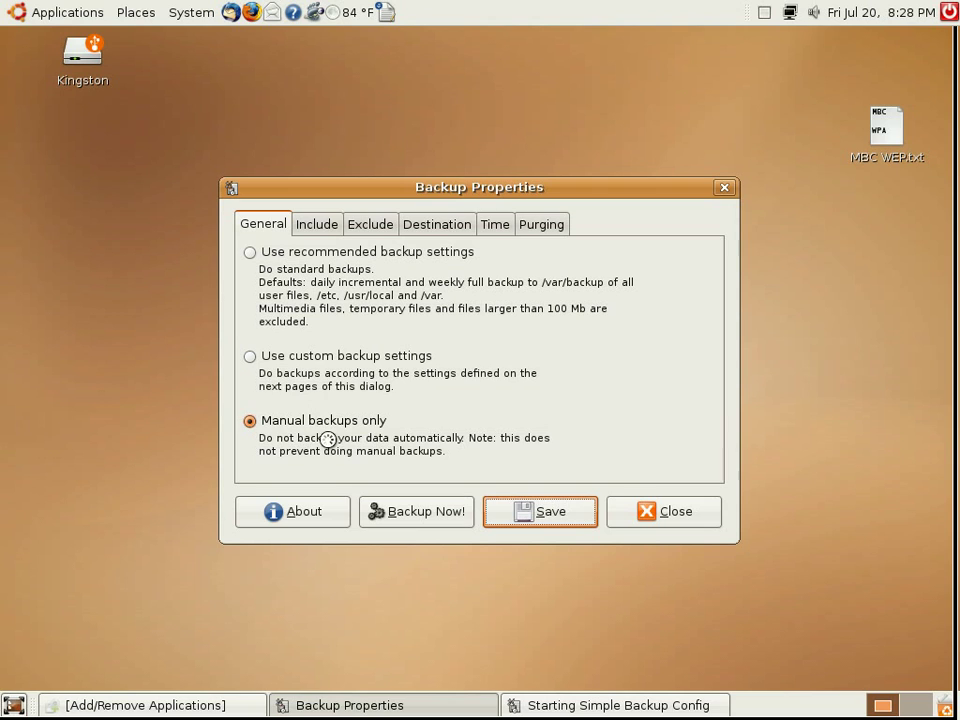
click(270, 366)
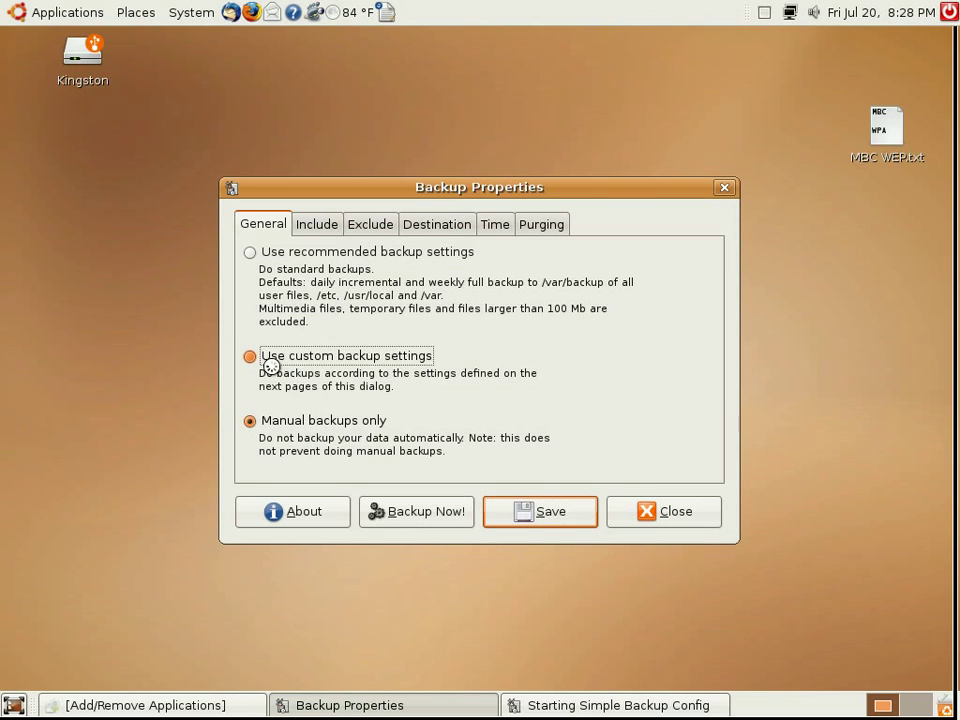
click(318, 424)
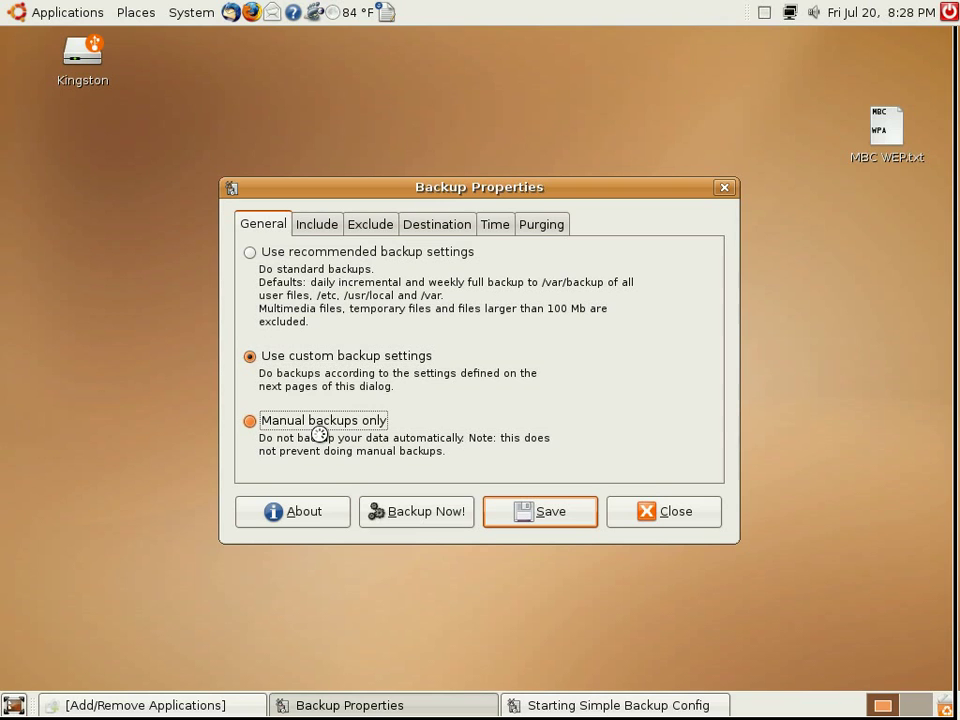
- Add the file oo-derivatives.doc from the home directory's Examples folder to the items included in the backup
click(335, 226)
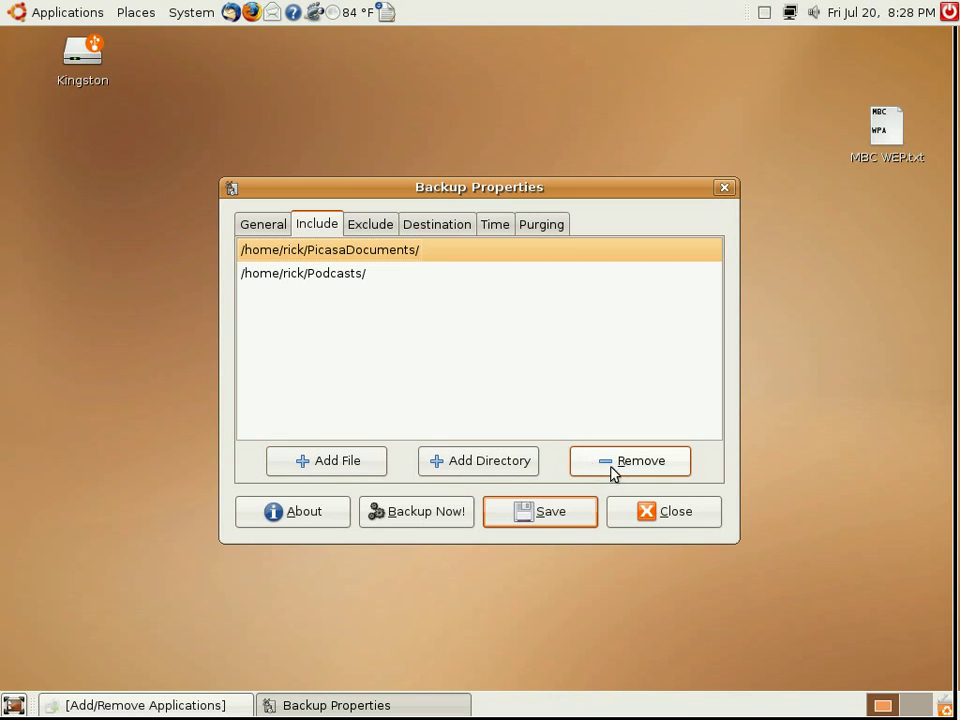
click(340, 463)
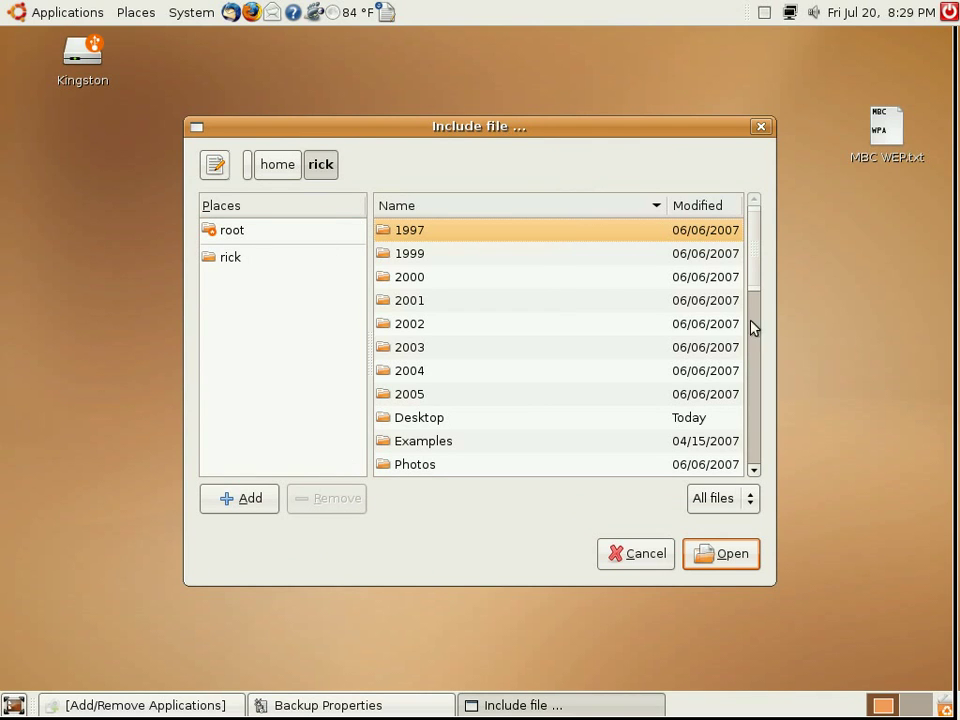
drag(763, 272, 765, 460)
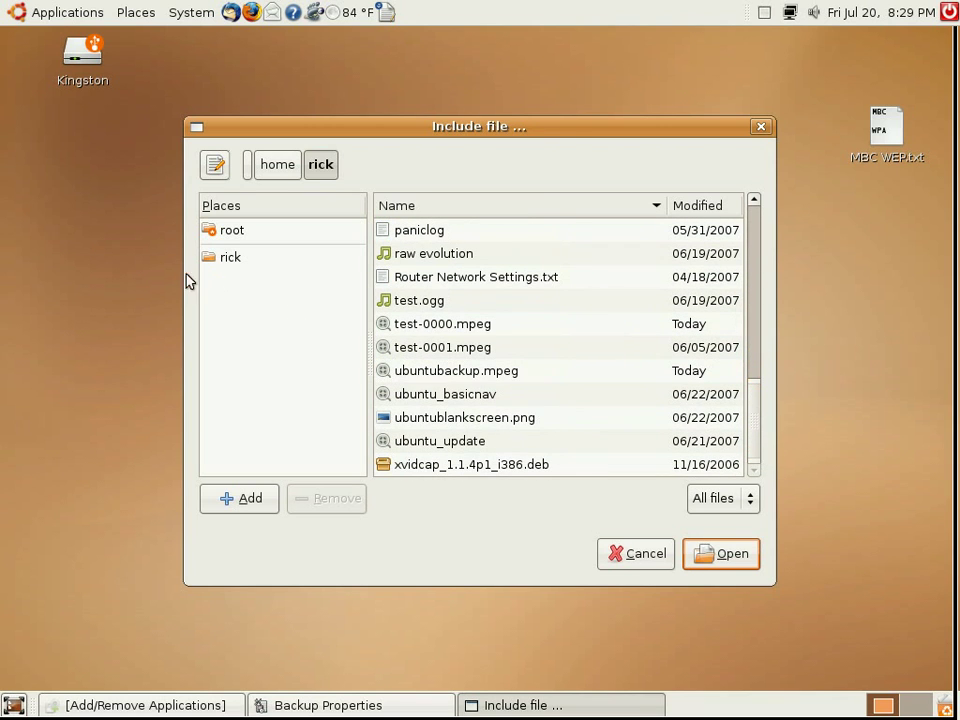
click(238, 260)
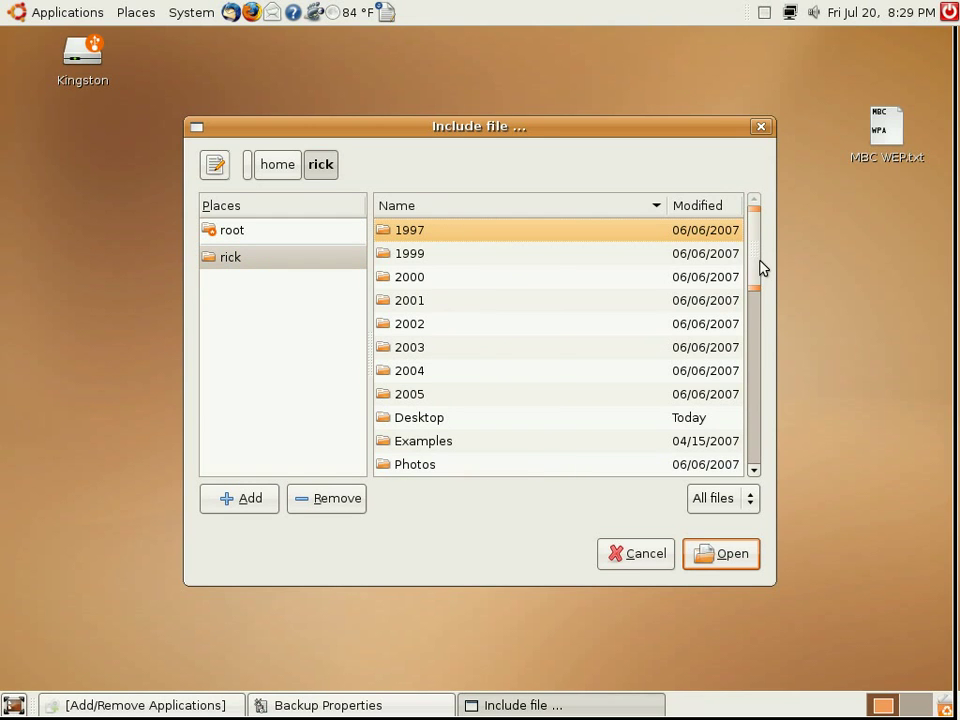
mouse_move(761, 268)
mouse_down()
mouse_move(777, 418)
mouse_move(766, 258)
mouse_up()
double_click(410, 450)
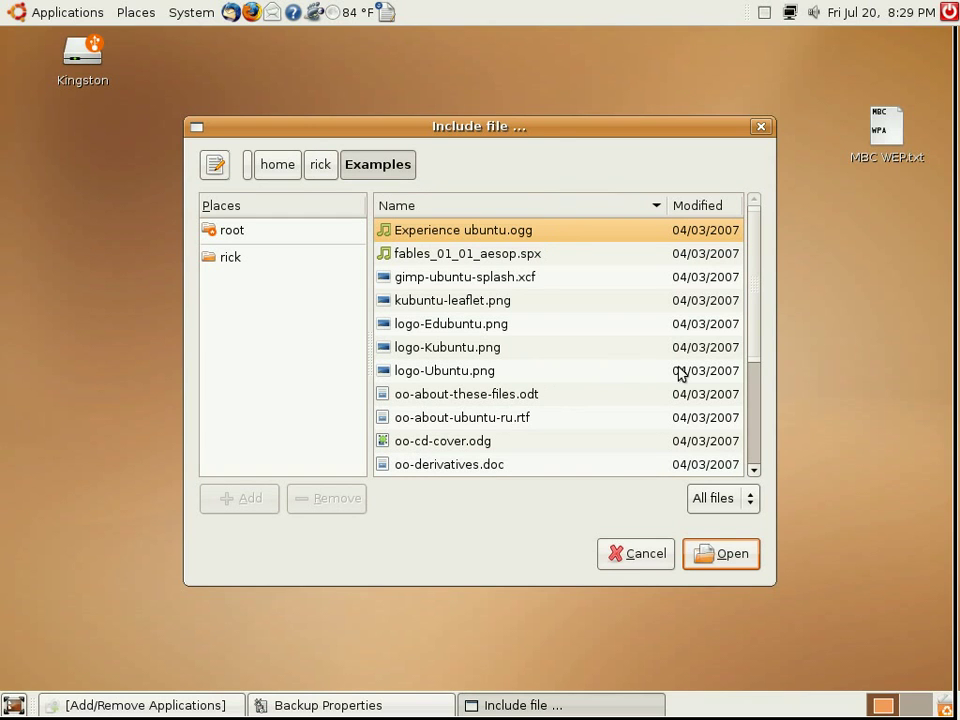
click(450, 464)
click(692, 555)
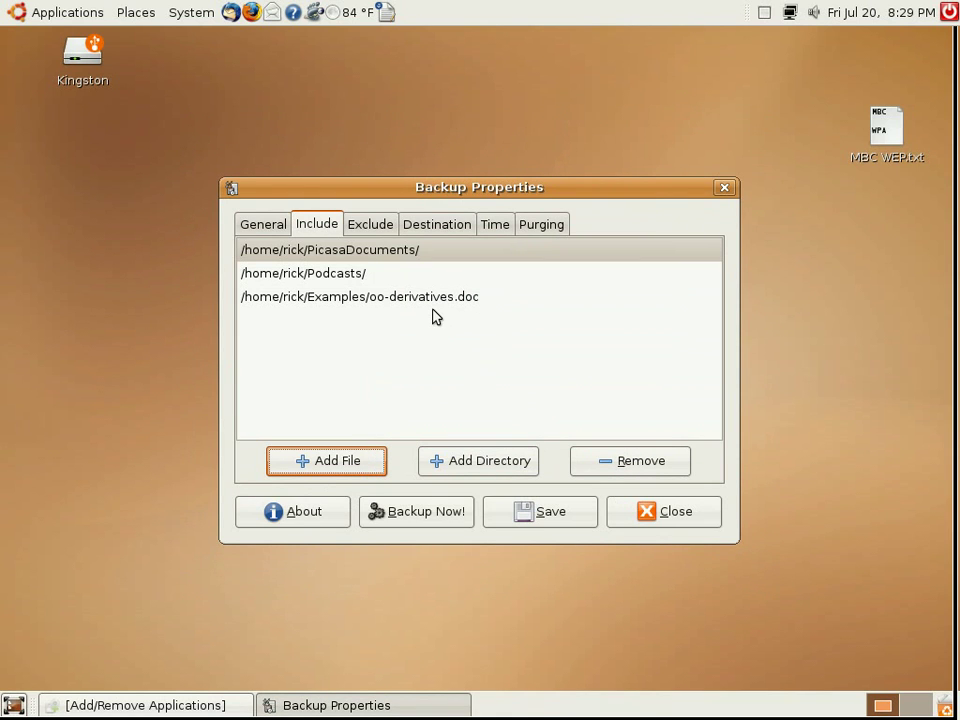
- Review the backup's exclusion rules for paths, maximum file size and file types
click(390, 234)
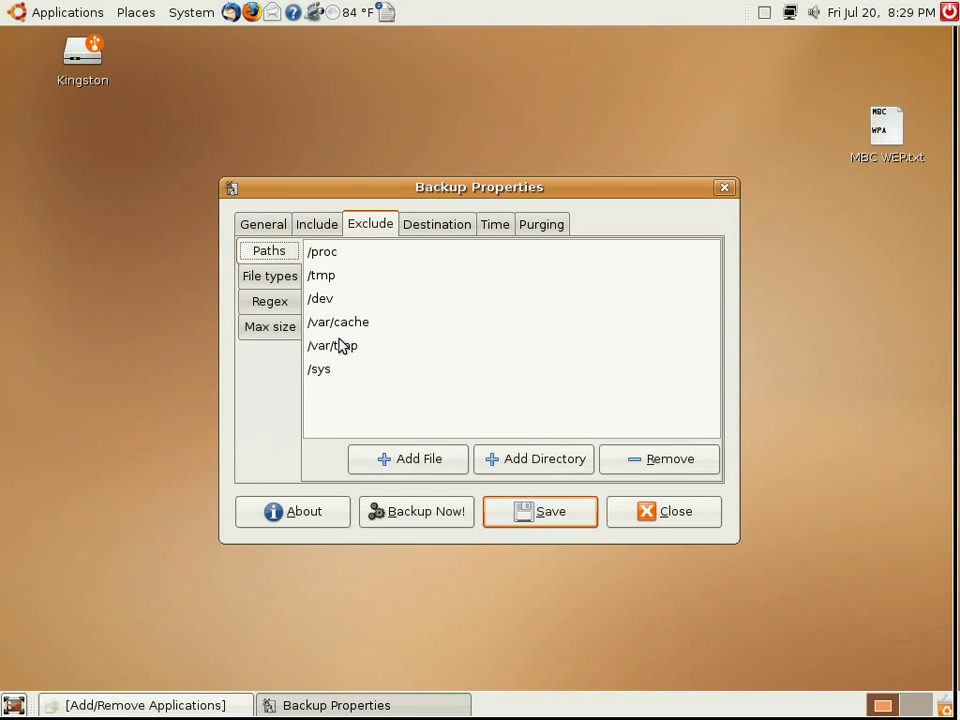
click(284, 332)
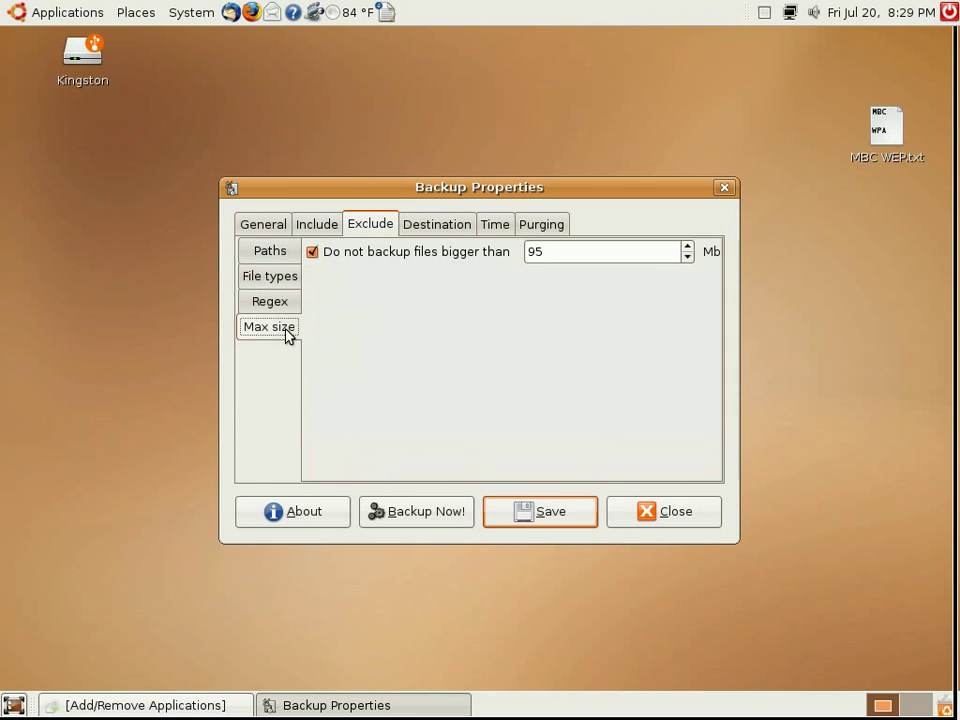
click(284, 290)
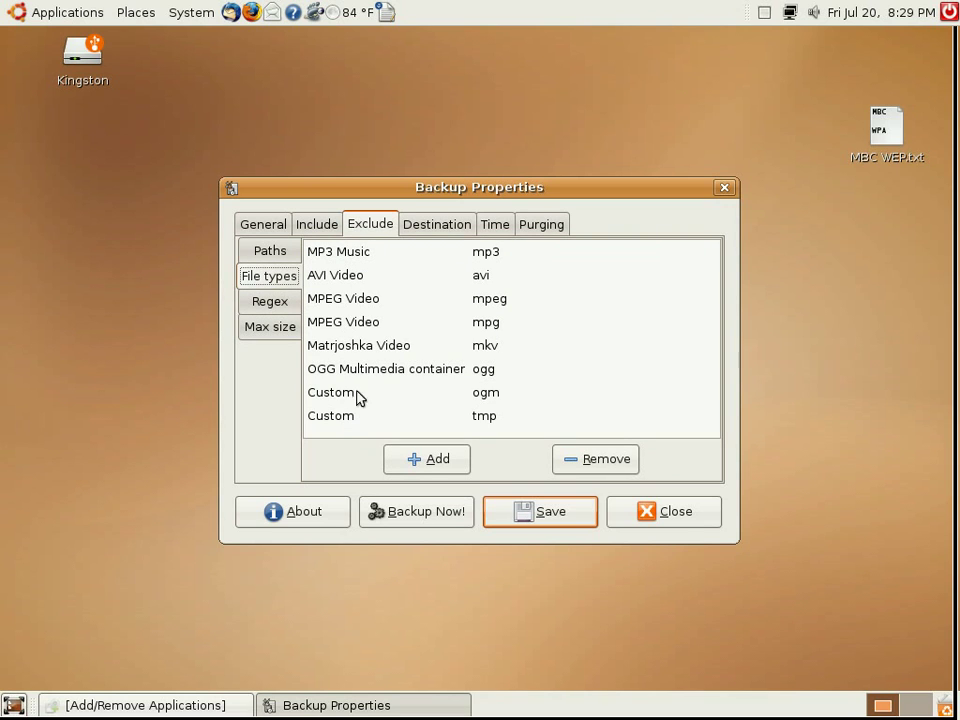
- Set the custom local backup destination to the folder /media/Kingston/backup
click(449, 236)
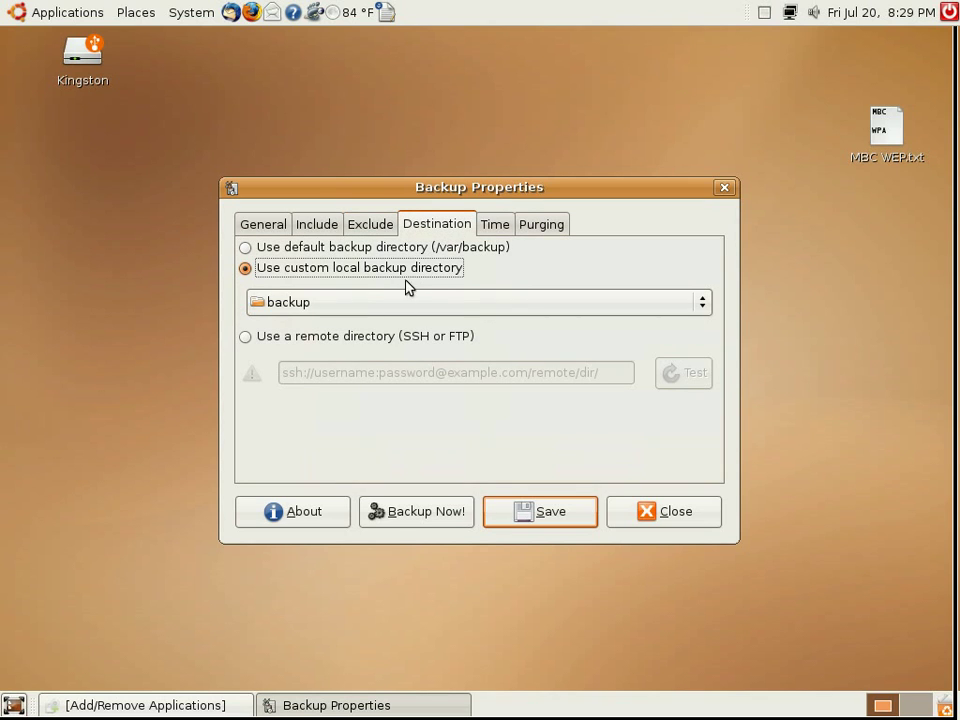
click(708, 318)
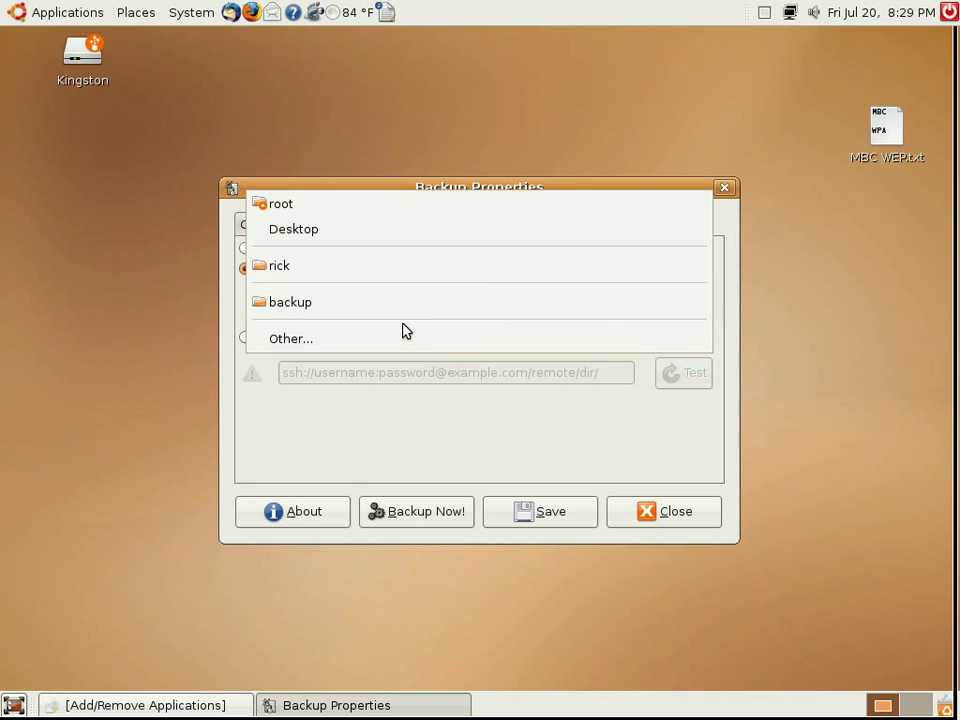
click(321, 350)
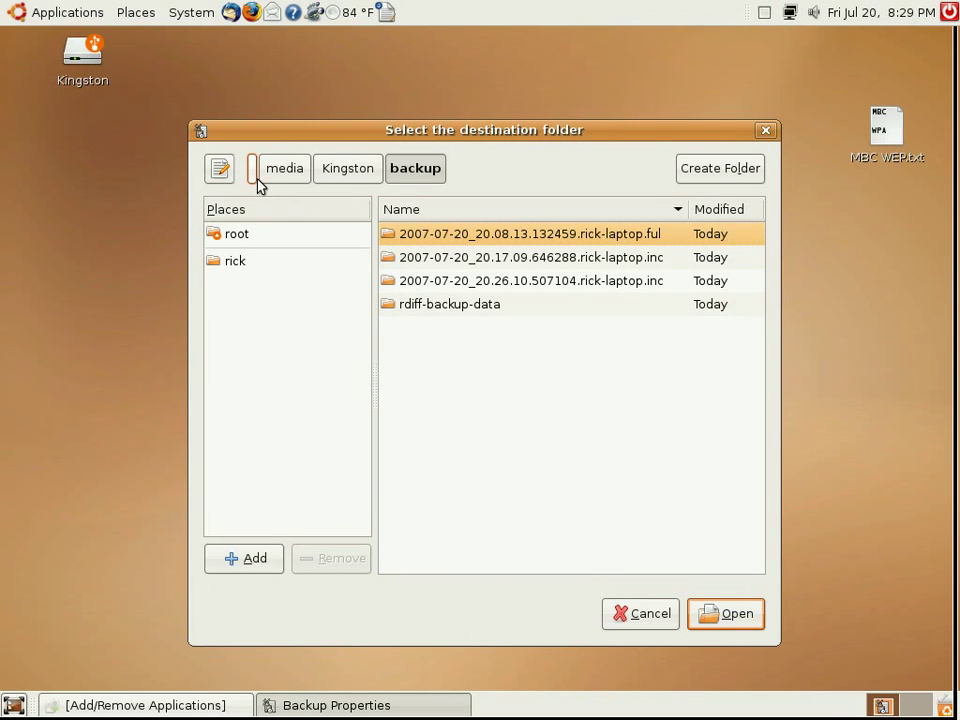
click(253, 170)
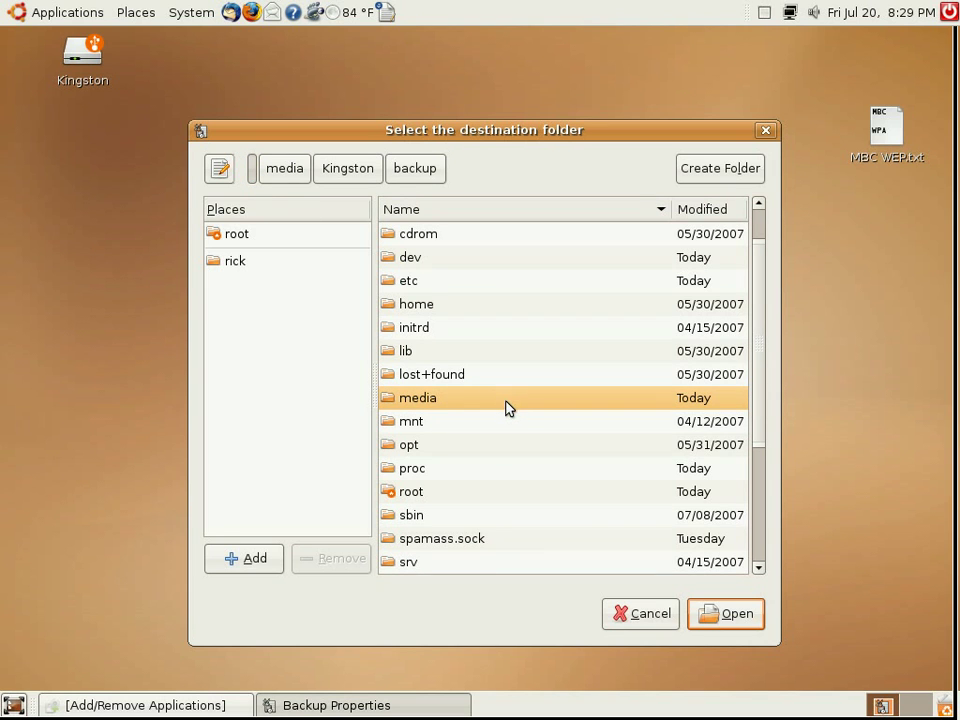
double_click(506, 408)
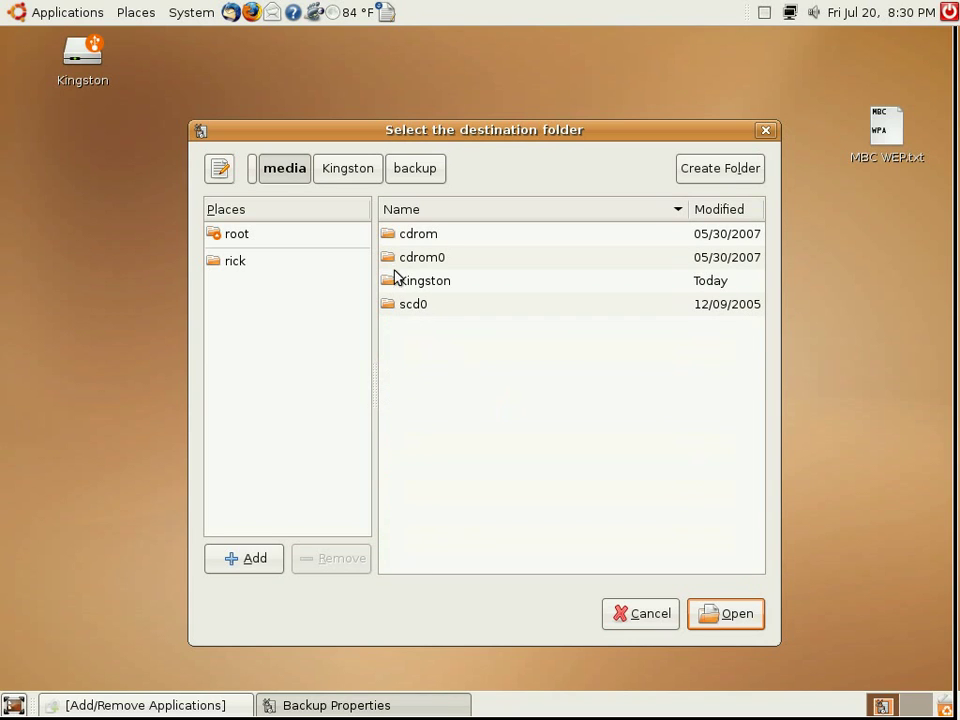
click(438, 293)
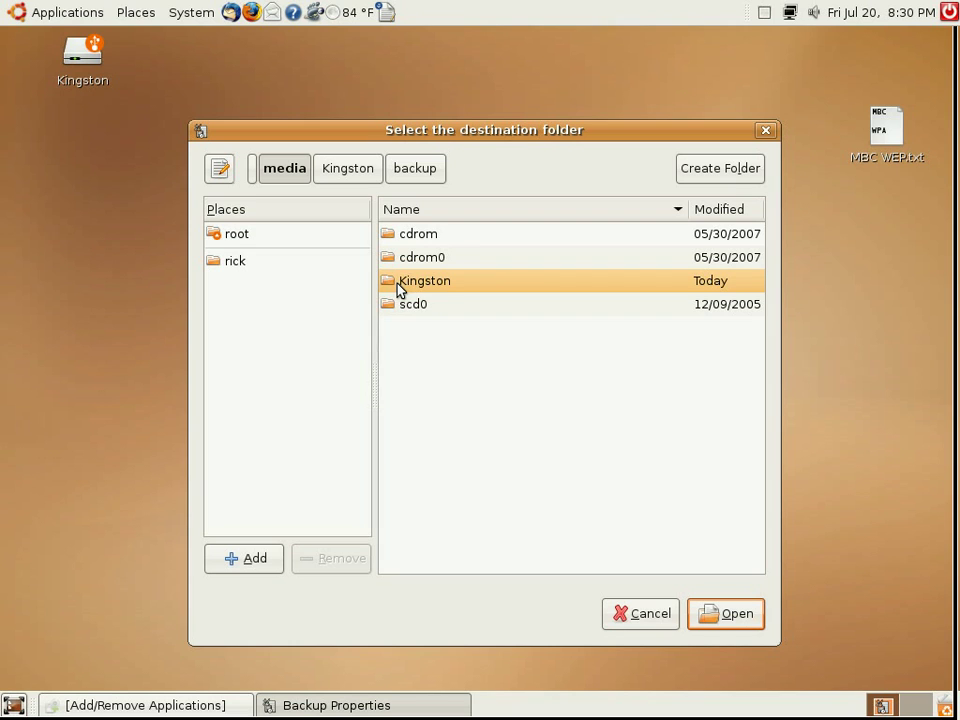
double_click(400, 289)
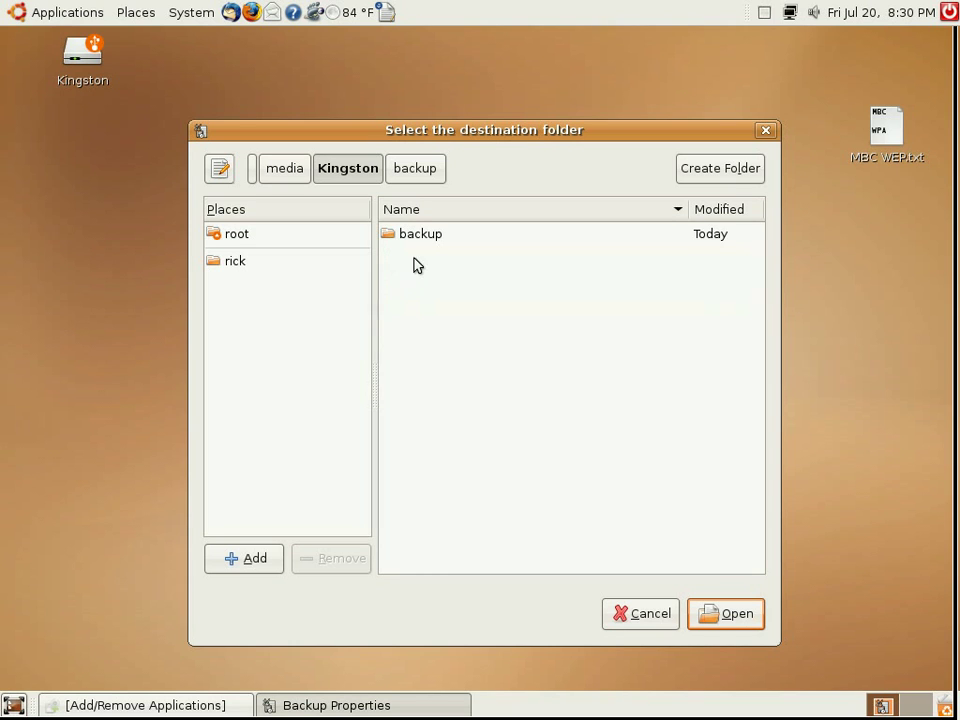
click(421, 240)
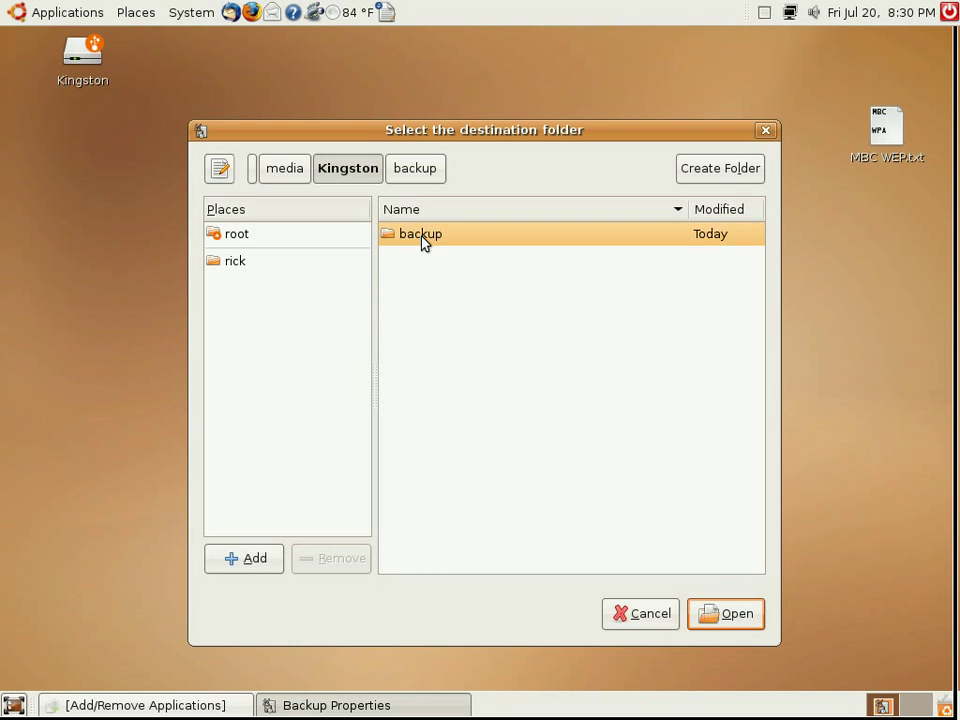
click(737, 614)
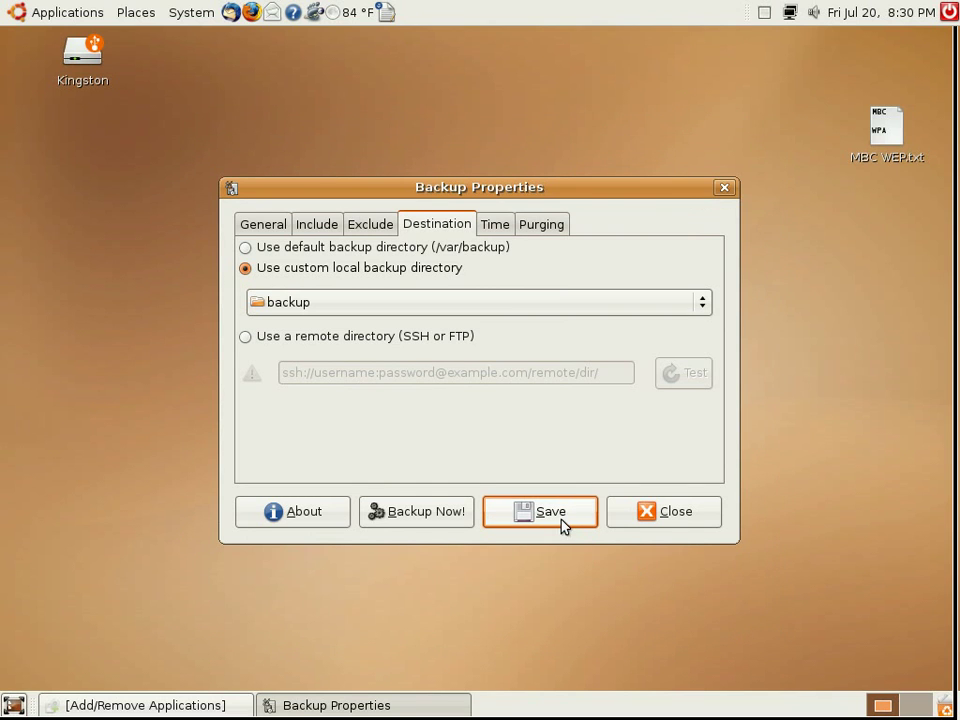
- Check the backup frequency options in the time settings and save the backup configuration
click(503, 231)
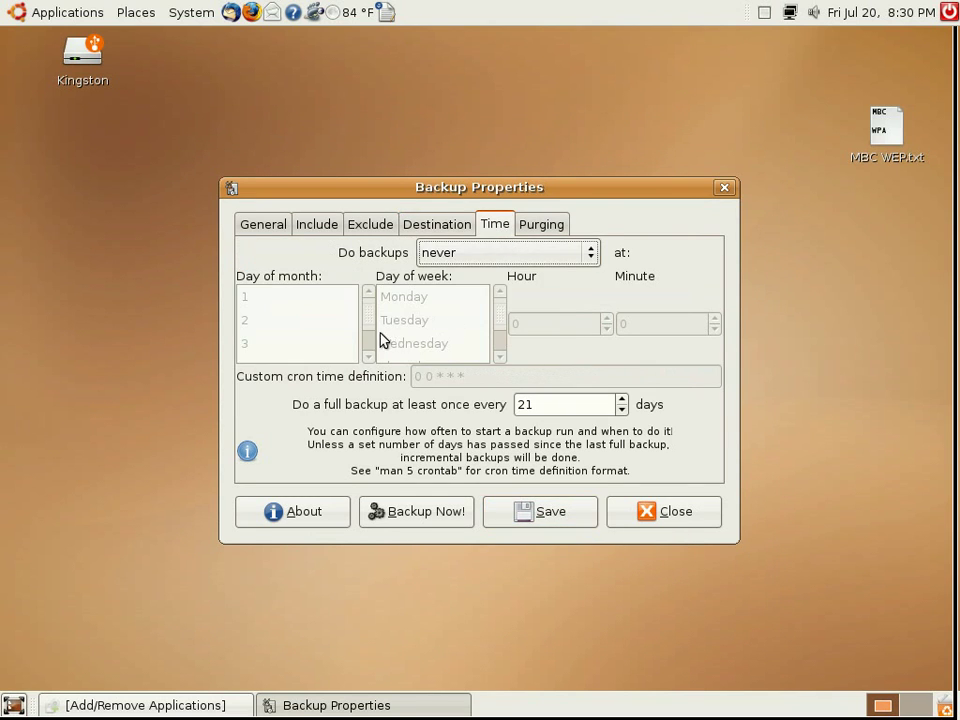
click(574, 258)
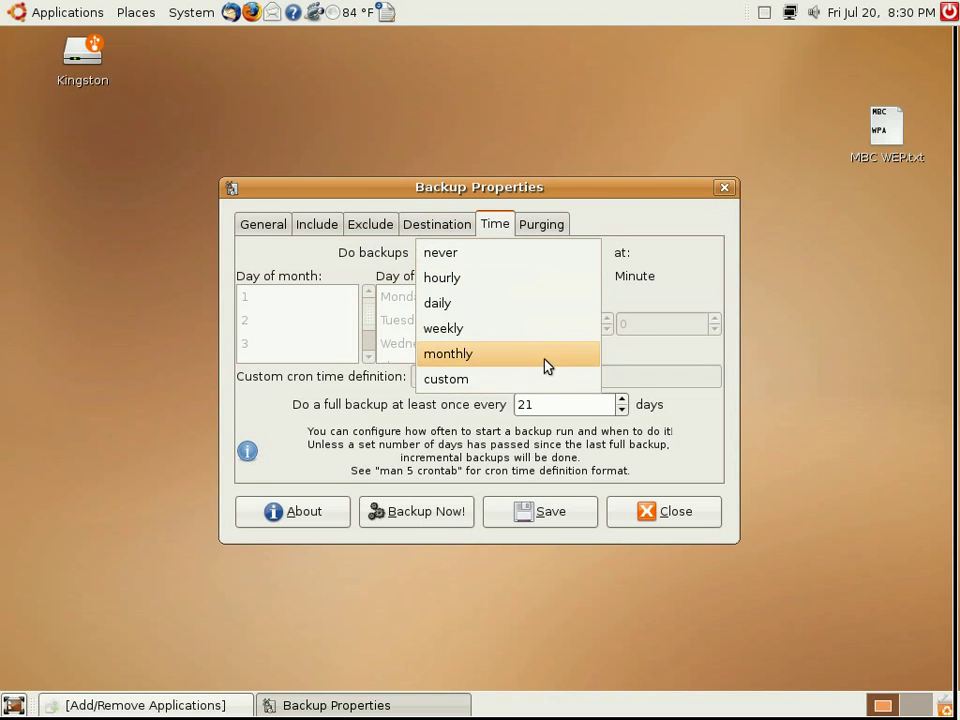
click(649, 309)
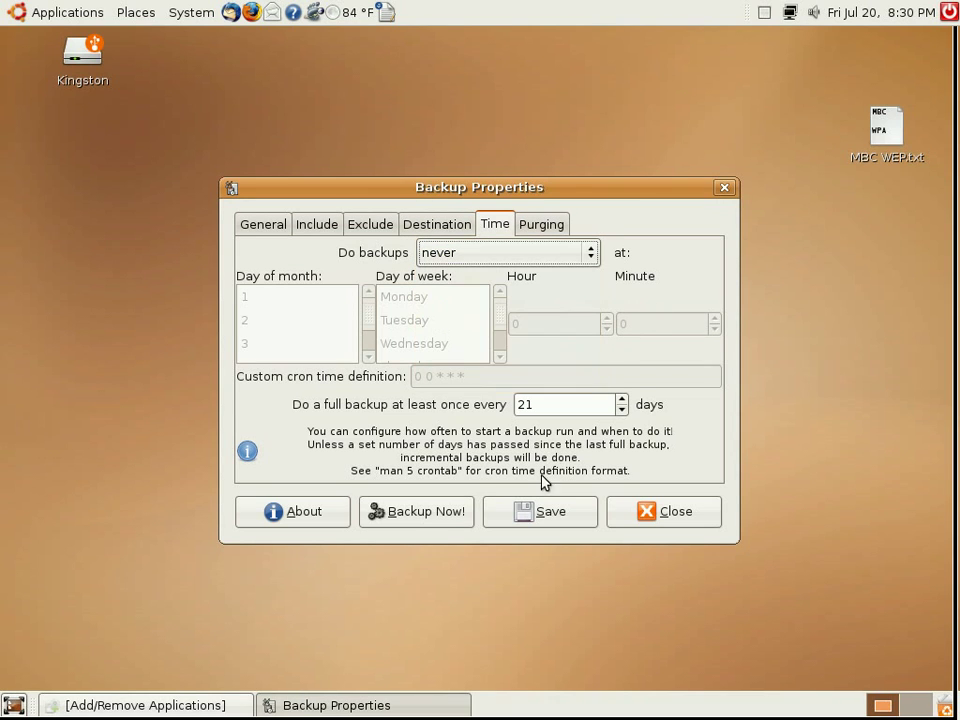
click(527, 511)
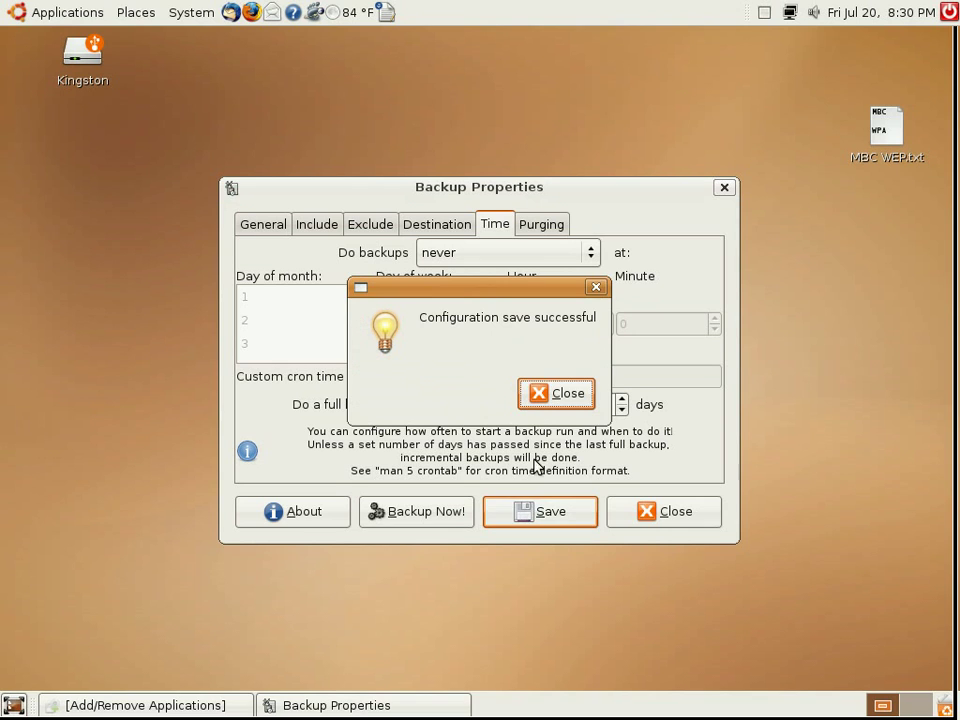
click(553, 400)
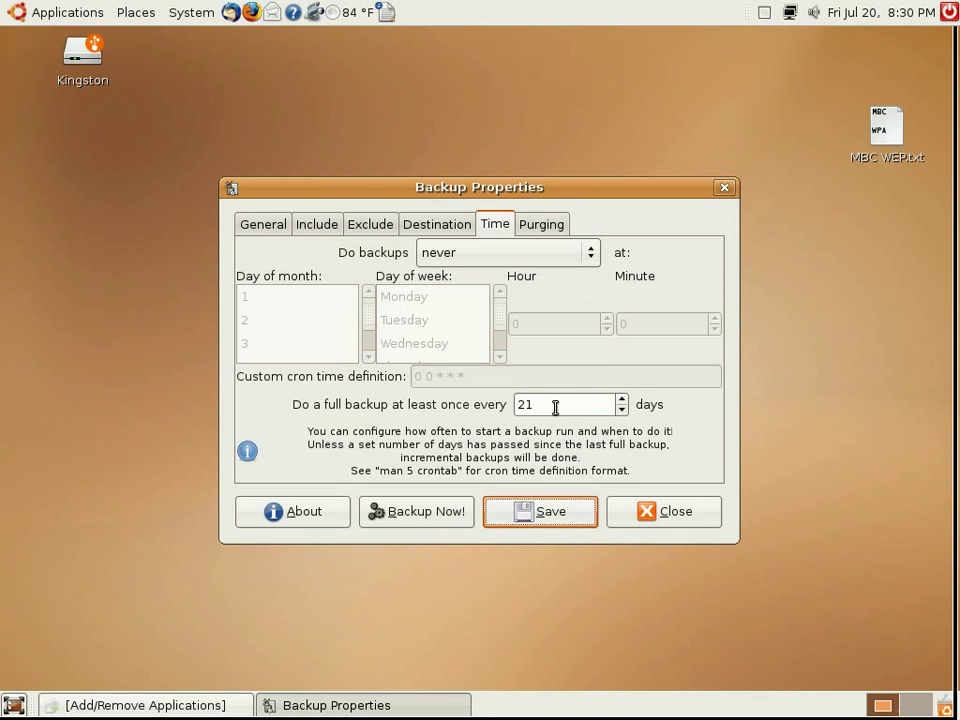
- Start a backup run immediately and close the Backup Properties dialog
click(421, 513)
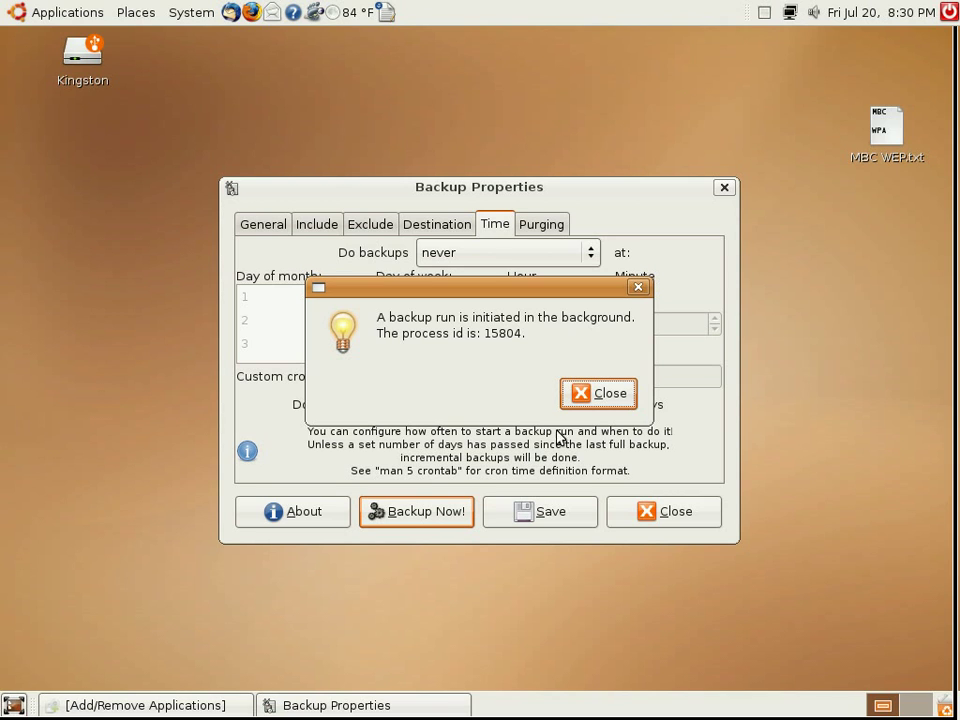
click(603, 395)
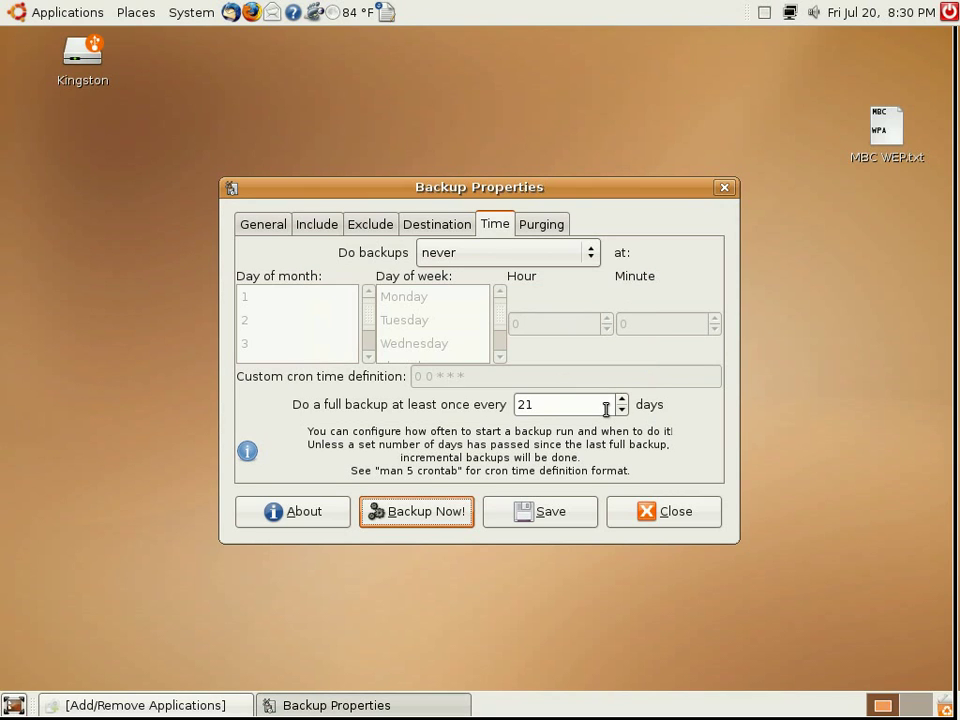
click(677, 525)
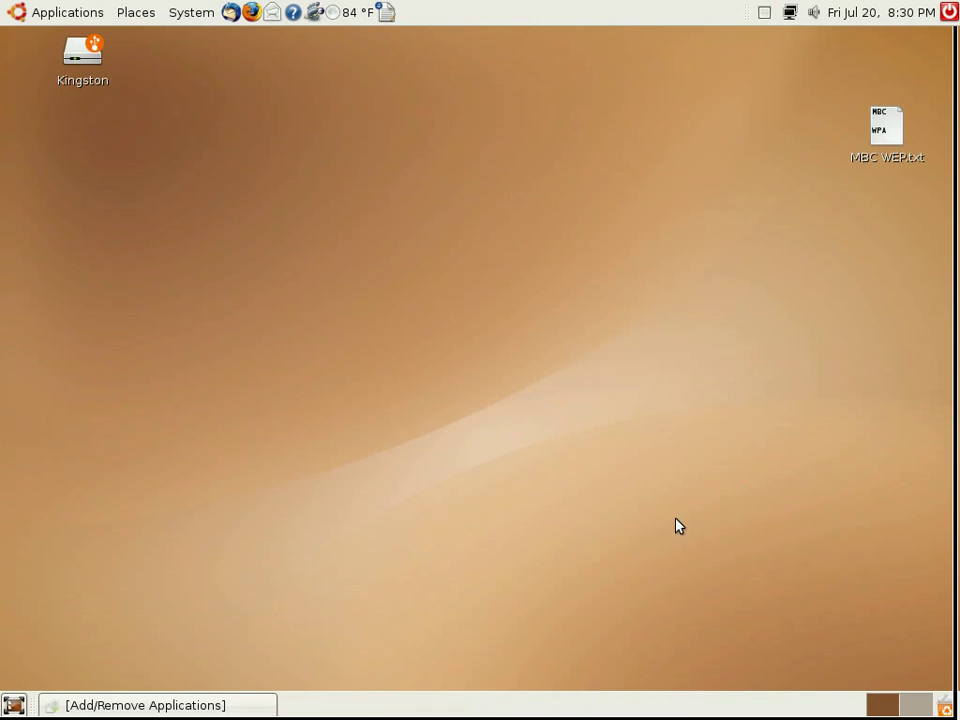
- Open the Simple Backup Restore tool from the system administration tools
click(197, 22)
mouse_move(206, 72)
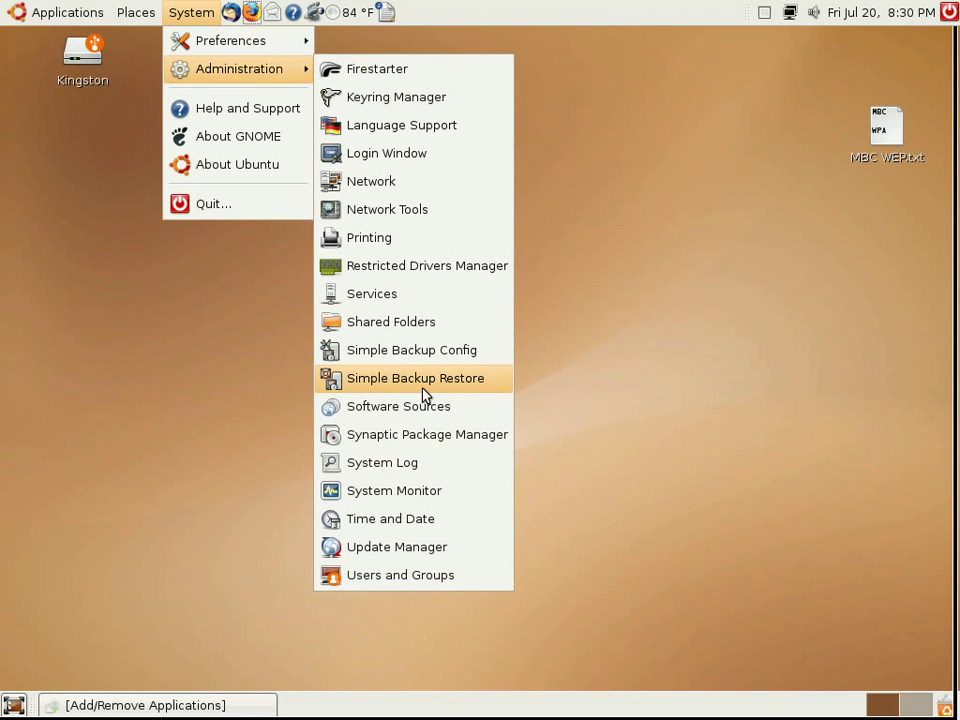
click(452, 389)
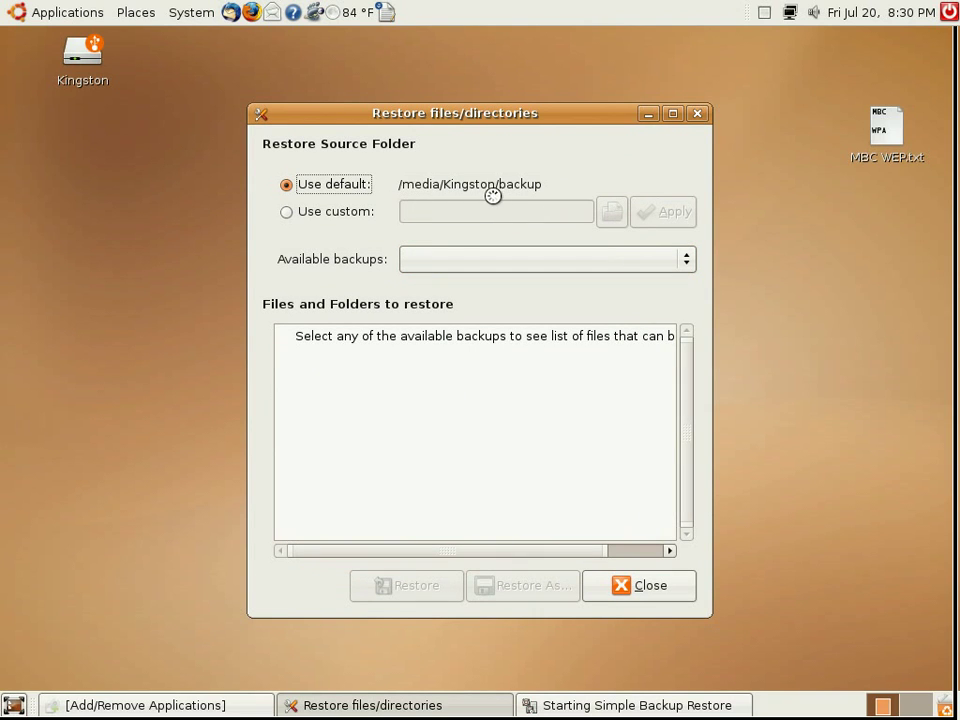
- Load the 2007-07-20_20.30.26 incremental backup and expand its home folder down to the contents of Examples
click(656, 266)
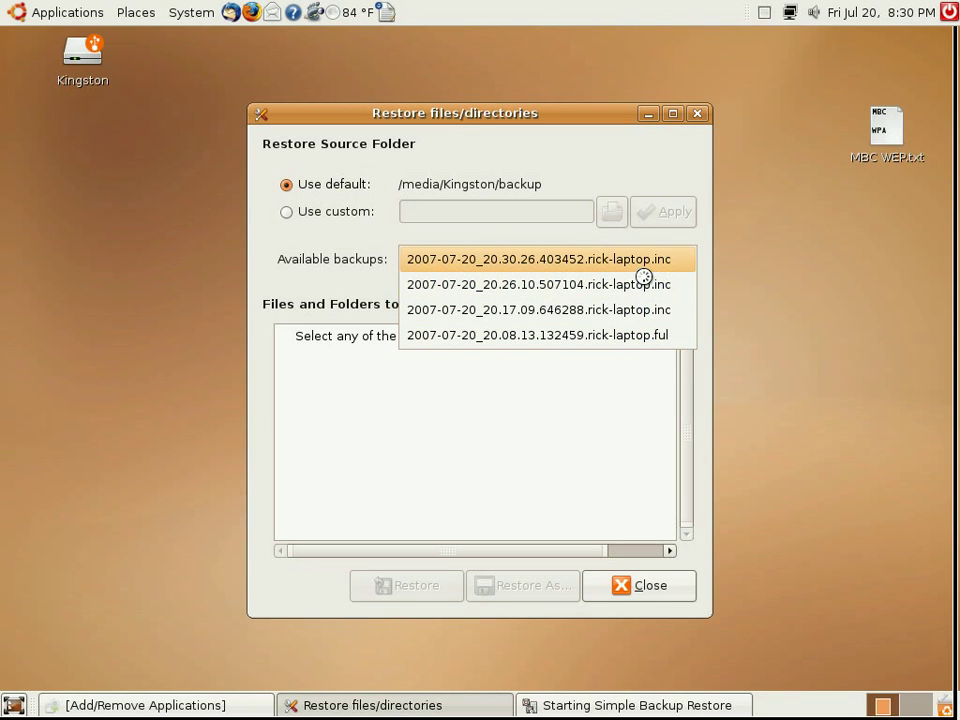
click(644, 268)
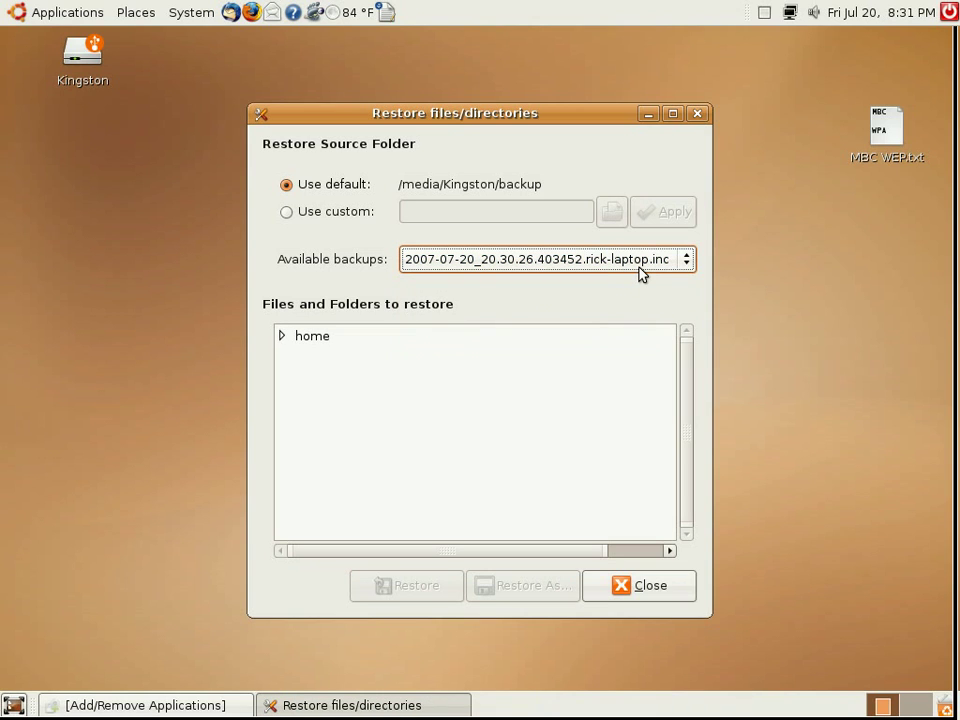
click(282, 337)
click(299, 360)
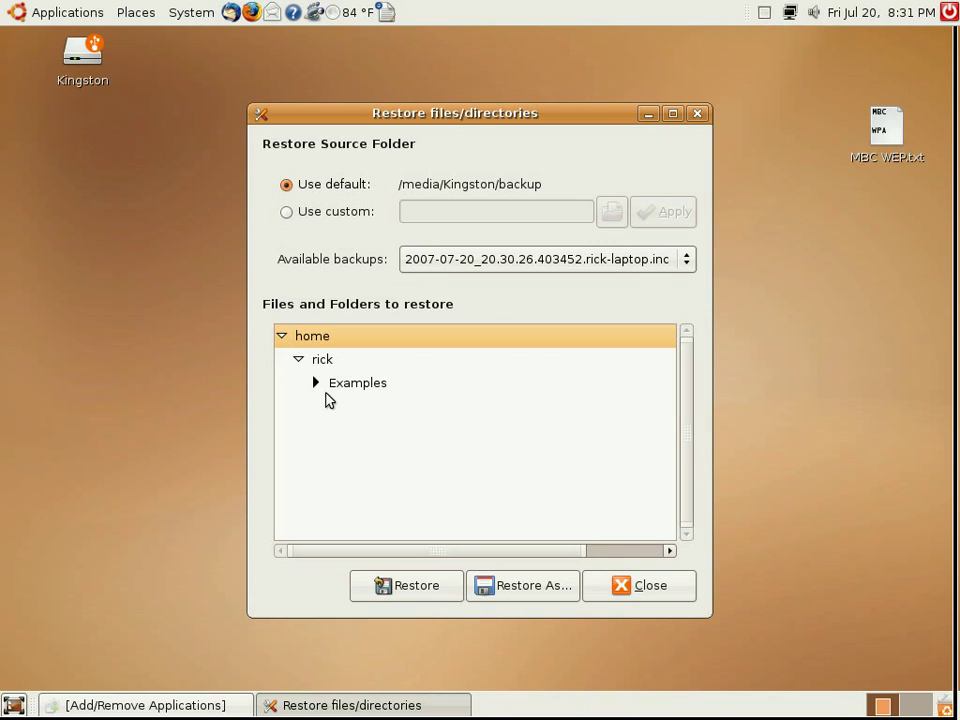
click(316, 384)
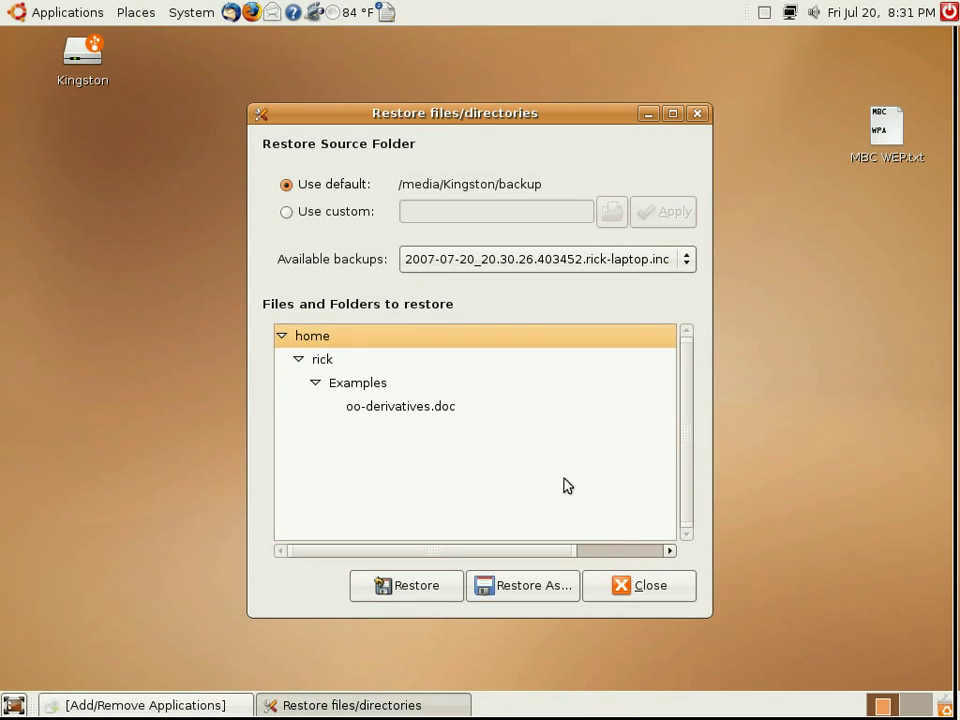
- Switch to the 2007-07-20_20.26.10 incremental backup and expand PicasaDocuments and My Pictures down to the files in South Dakota1
click(657, 266)
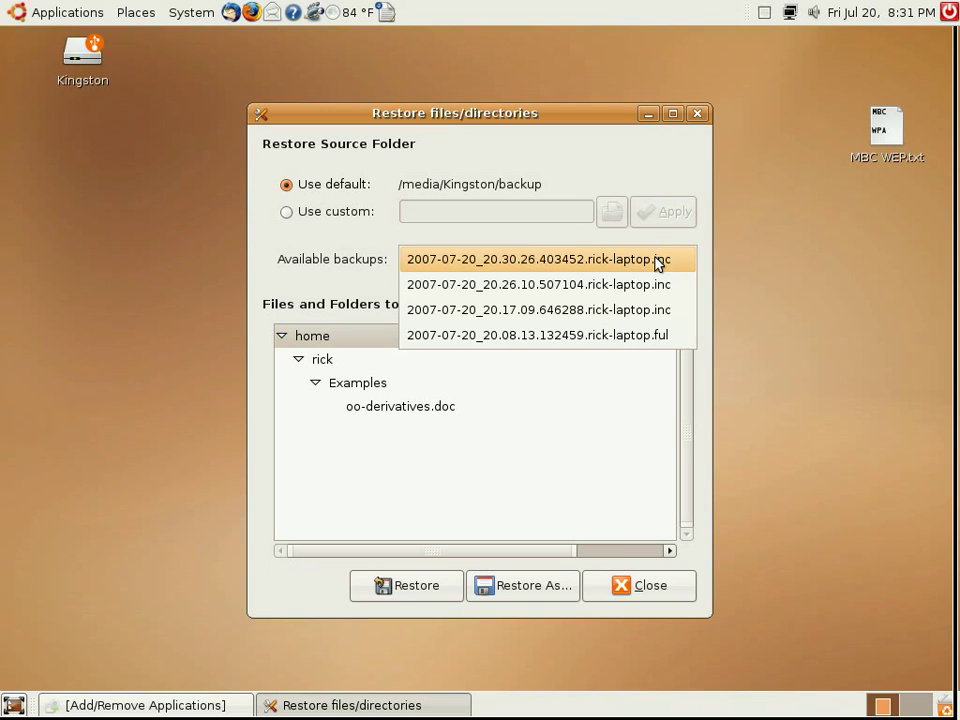
click(643, 285)
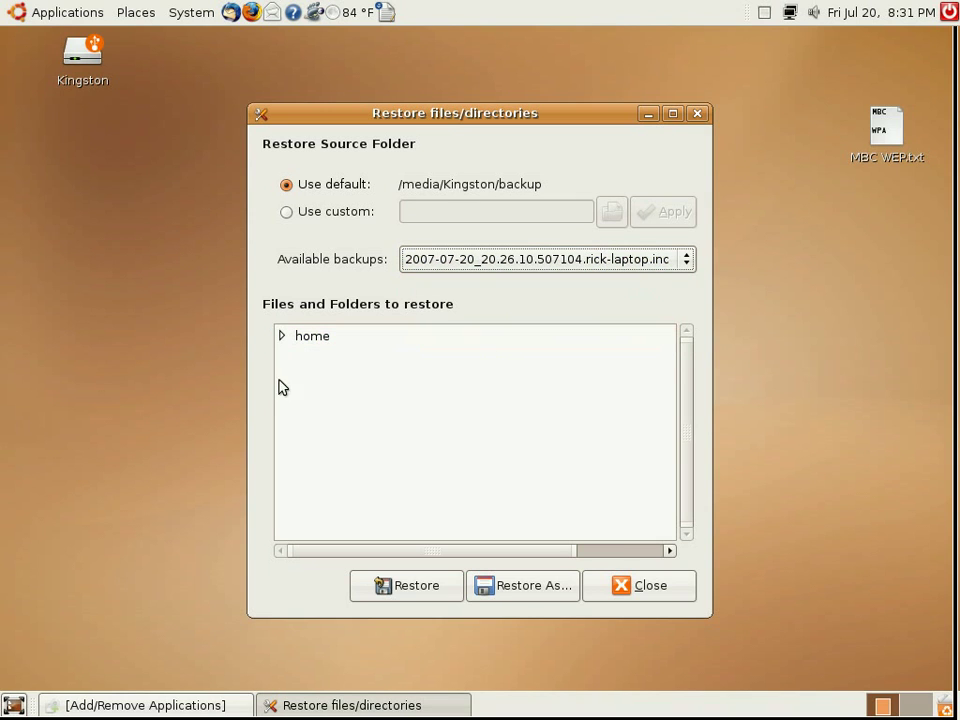
click(283, 338)
click(299, 360)
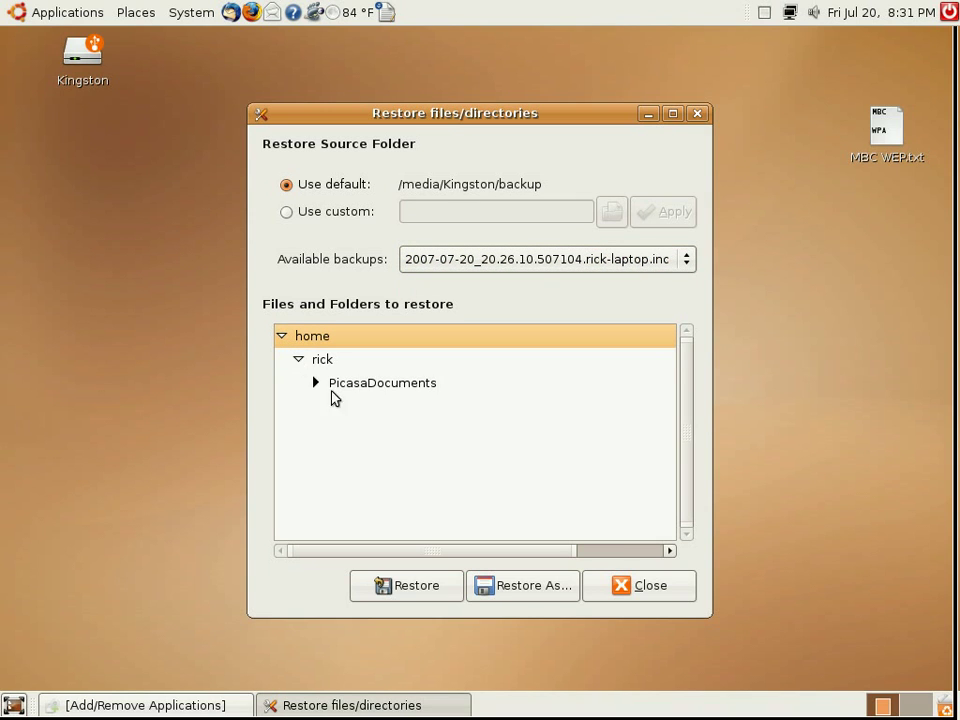
click(351, 390)
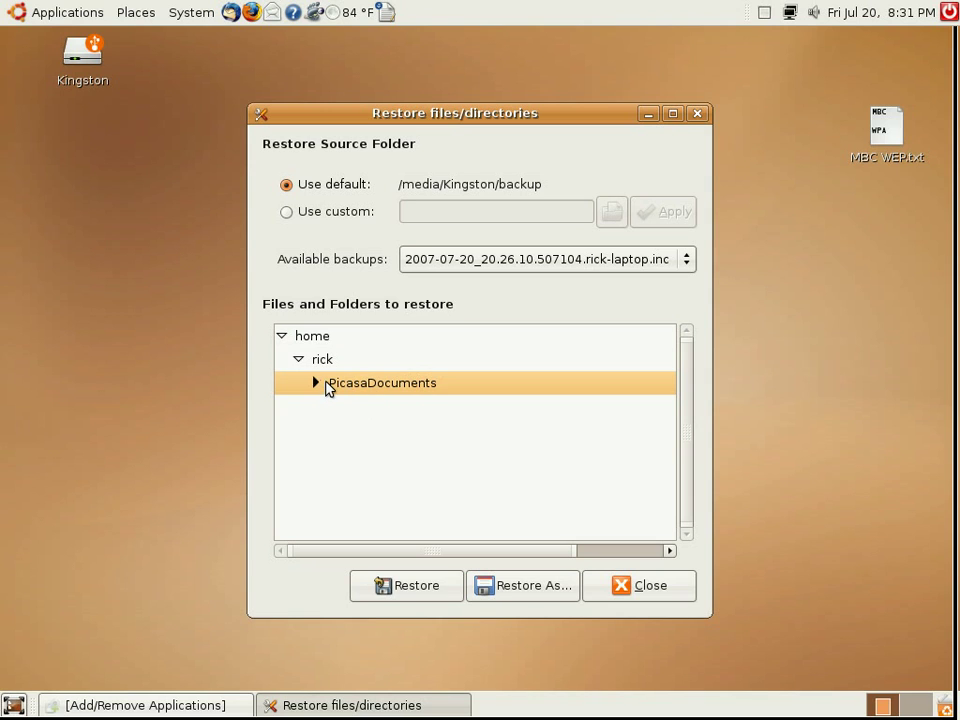
click(318, 383)
click(334, 406)
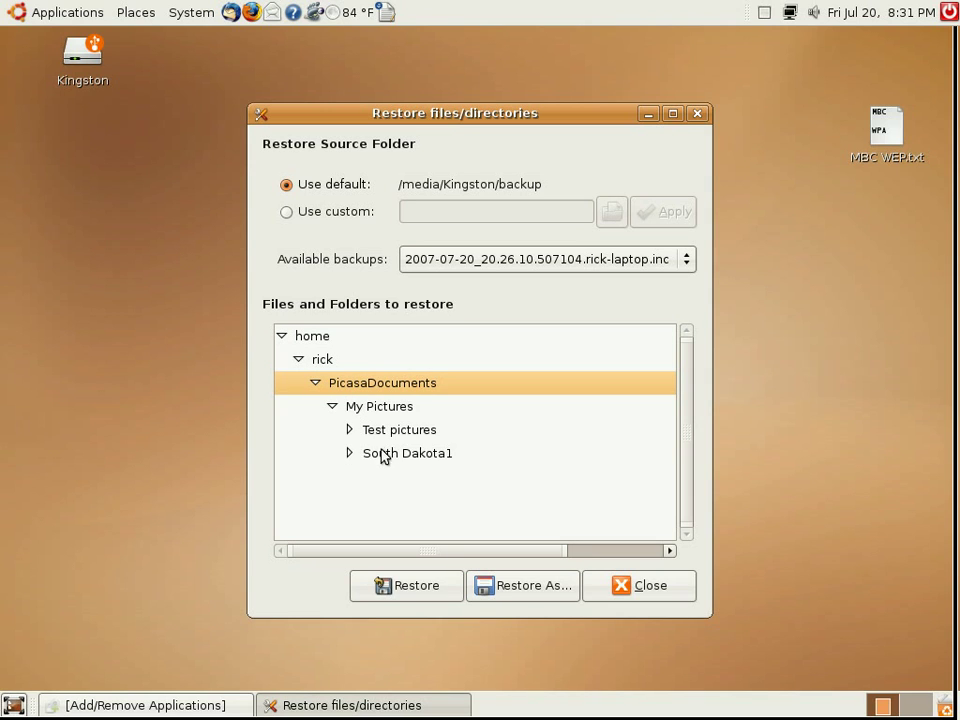
click(350, 454)
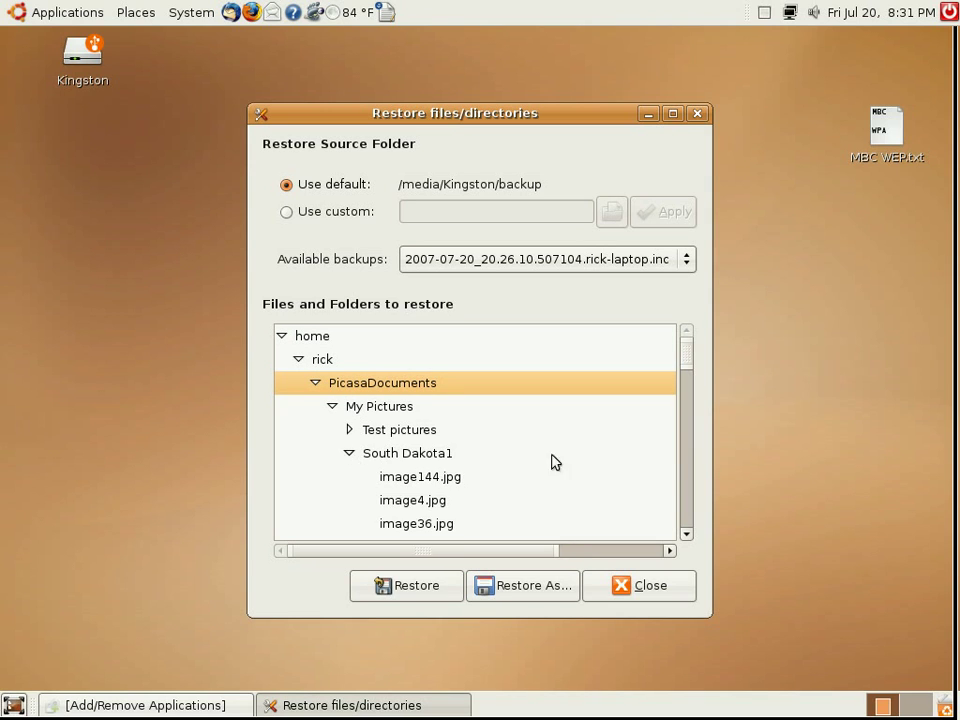
mouse_move(694, 358)
mouse_down()
mouse_move(694, 523)
mouse_move(697, 345)
mouse_up()
- Restore the South Dakota1 folder to an alternative location, the Desktop folder in the user's home directory
click(432, 478)
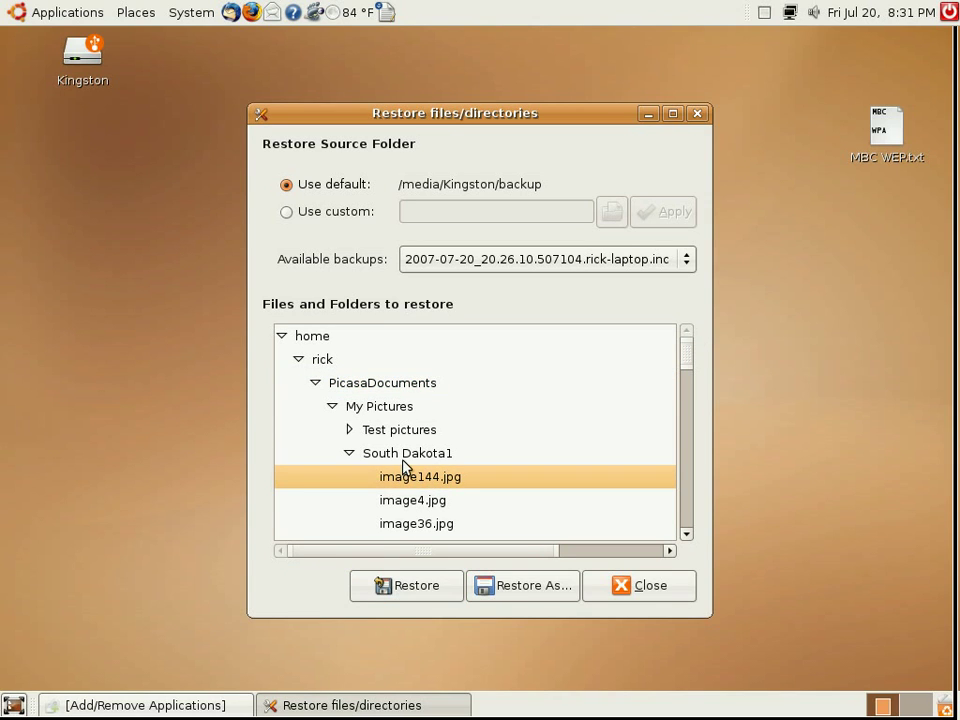
click(400, 456)
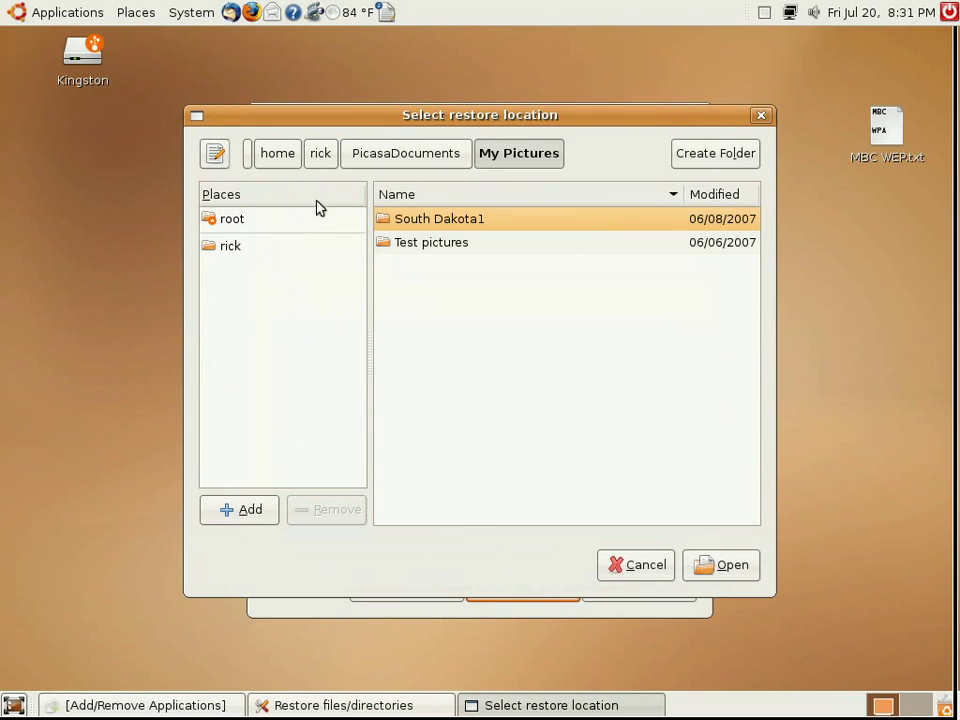
click(323, 159)
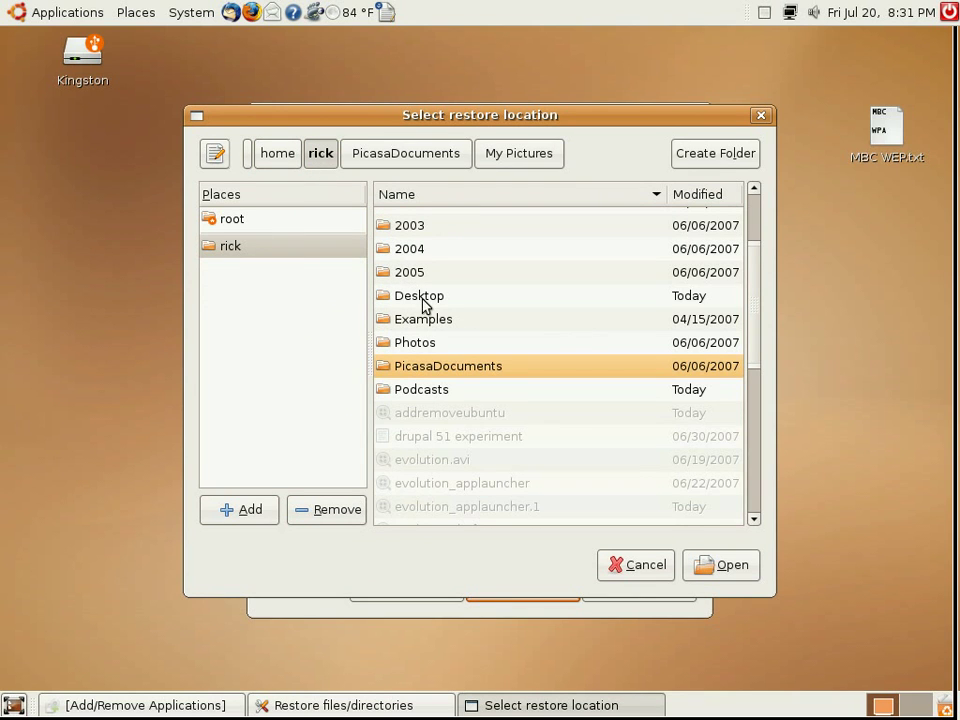
double_click(422, 299)
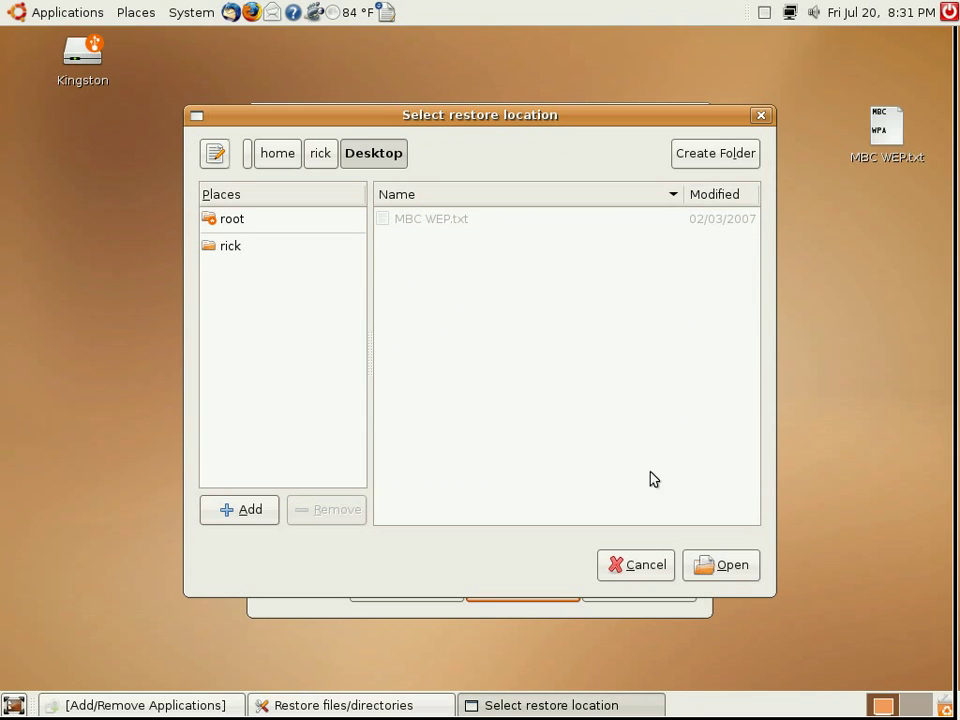
click(731, 580)
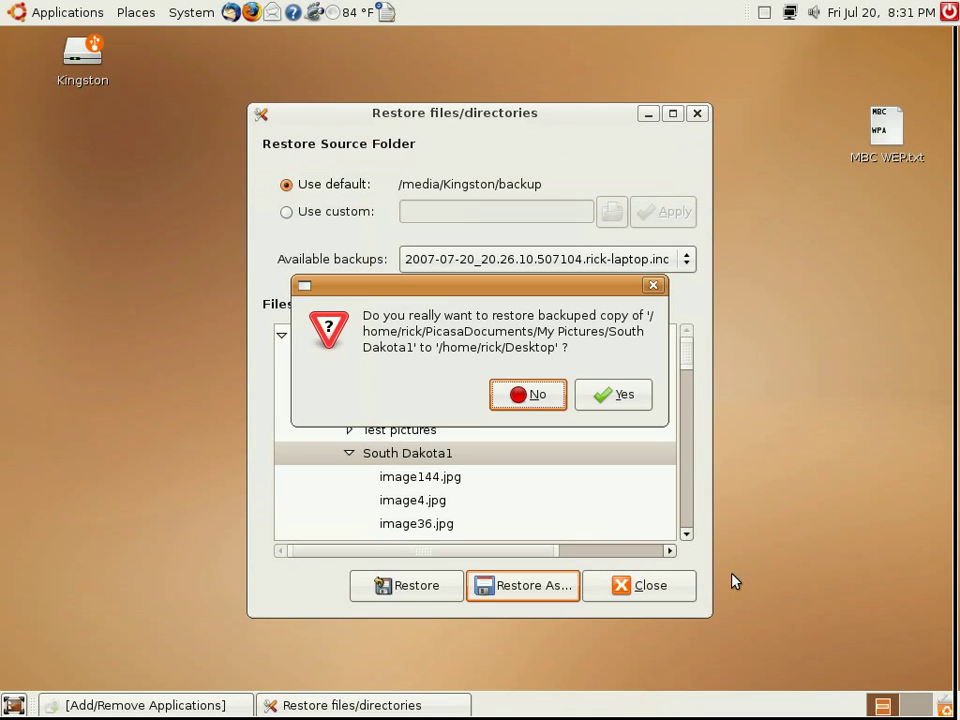
click(612, 397)
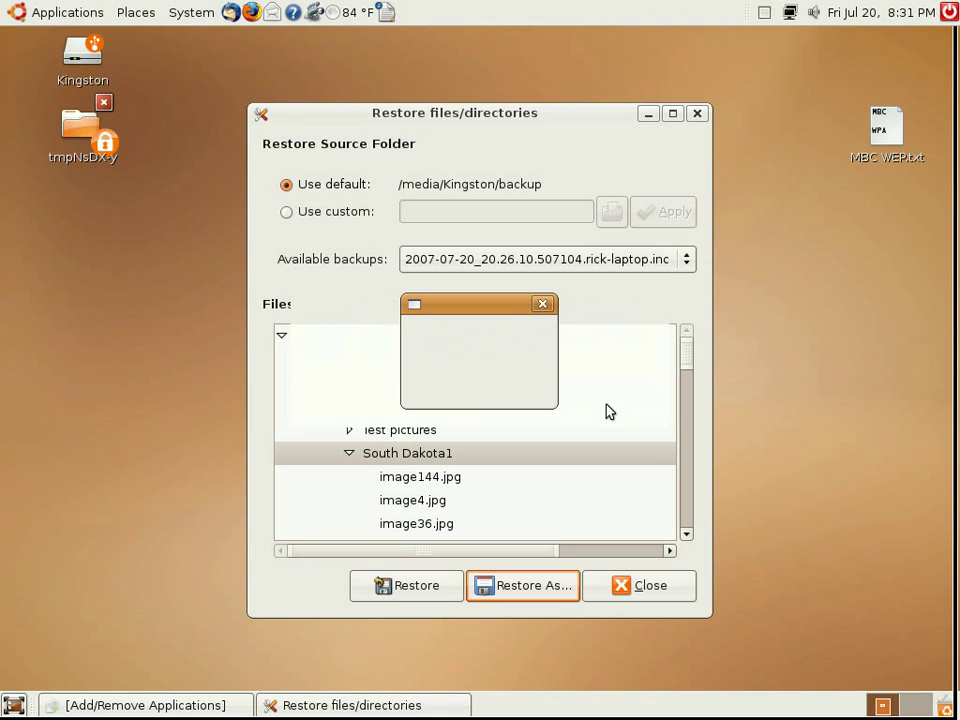